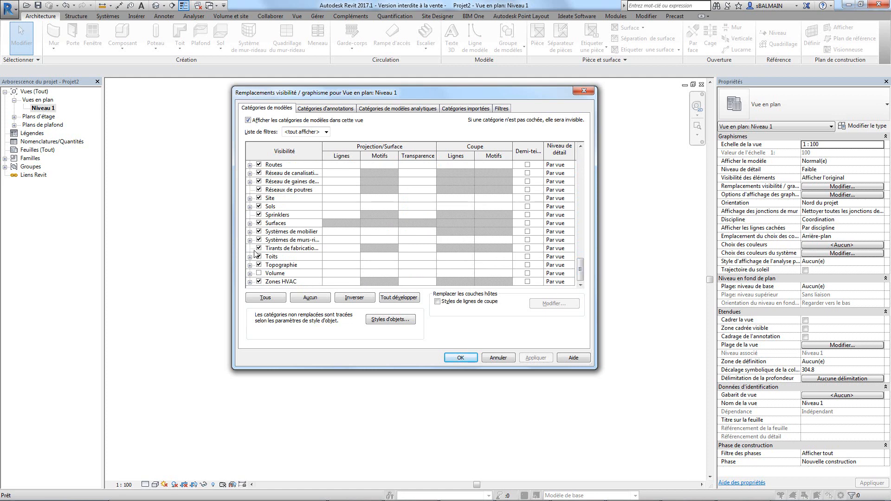
Make the project base point and survey point under the Site category visible in the Niveau 1 plan view
{"action": "left_click", "coordinate": [249, 198]}
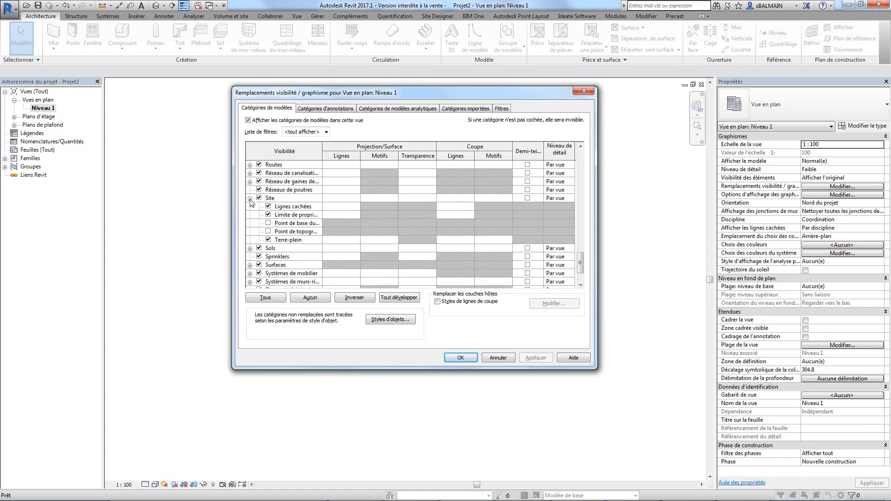
{"action": "left_click", "coordinate": [268, 223]}
{"action": "left_click", "coordinate": [268, 232]}
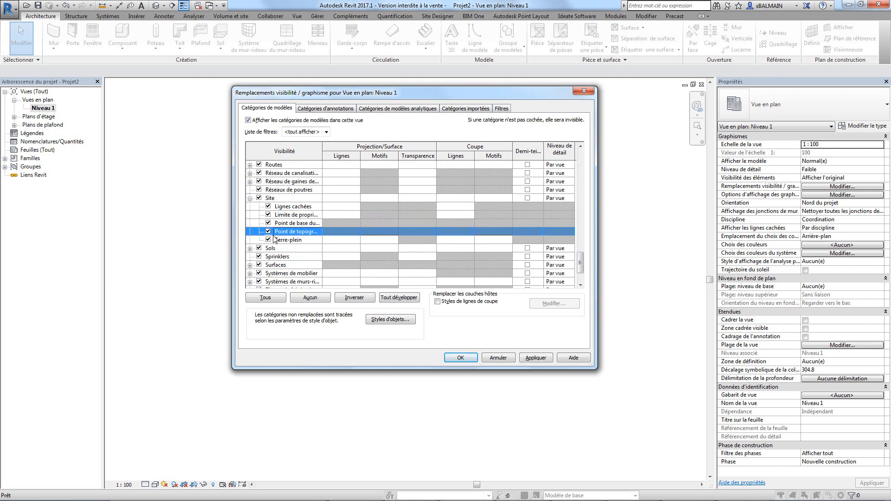
{"action": "left_click", "coordinate": [536, 358]}
{"action": "left_click", "coordinate": [453, 359]}
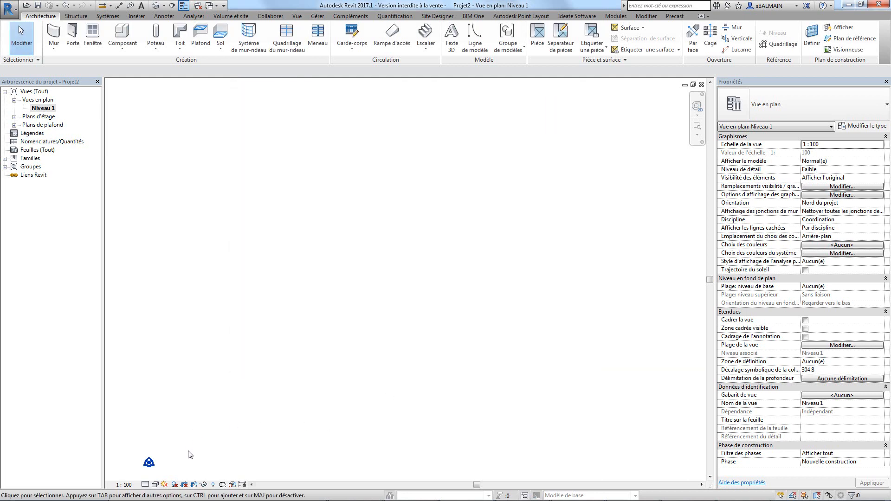
Draw a detail-line circle with a radius of about 320 mm centred on the survey point
{"action": "left_click", "coordinate": [164, 15]}
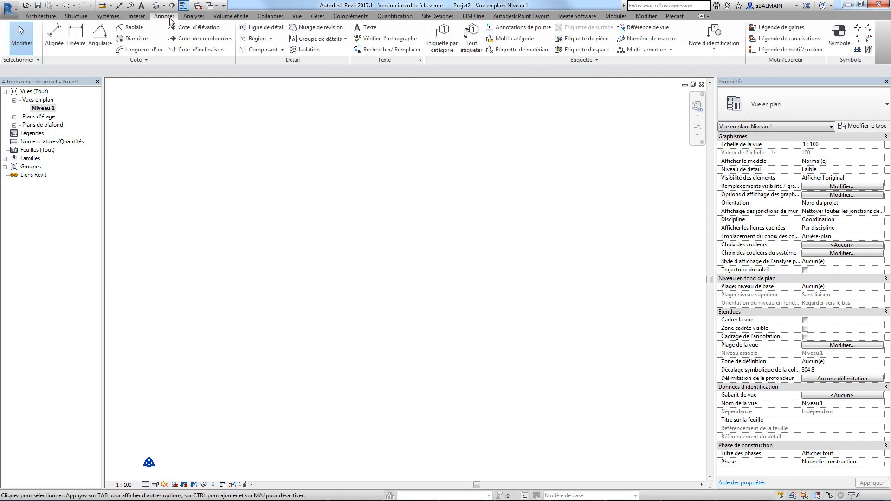
{"action": "left_click", "coordinate": [261, 28]}
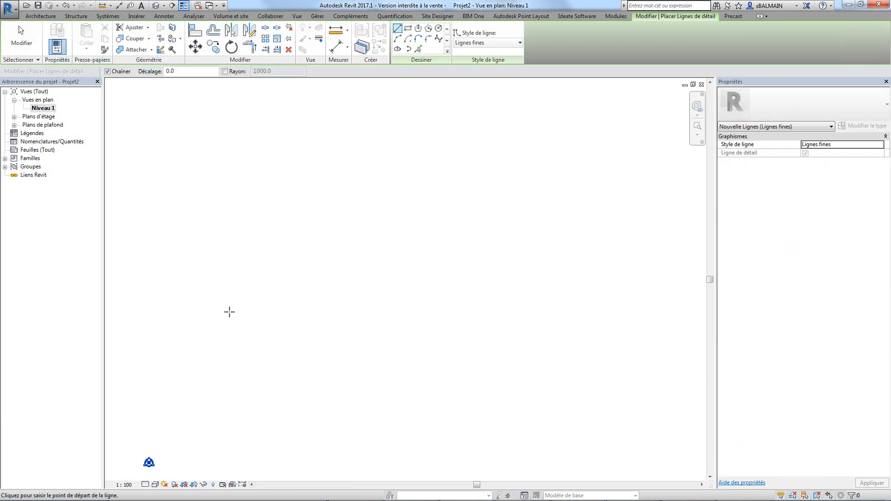
{"action": "left_click", "coordinate": [438, 28]}
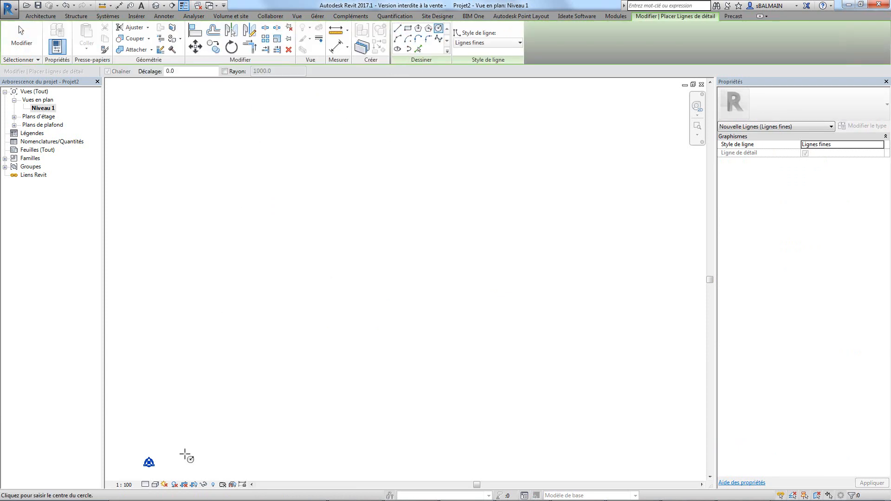
{"action": "left_click", "coordinate": [149, 463]}
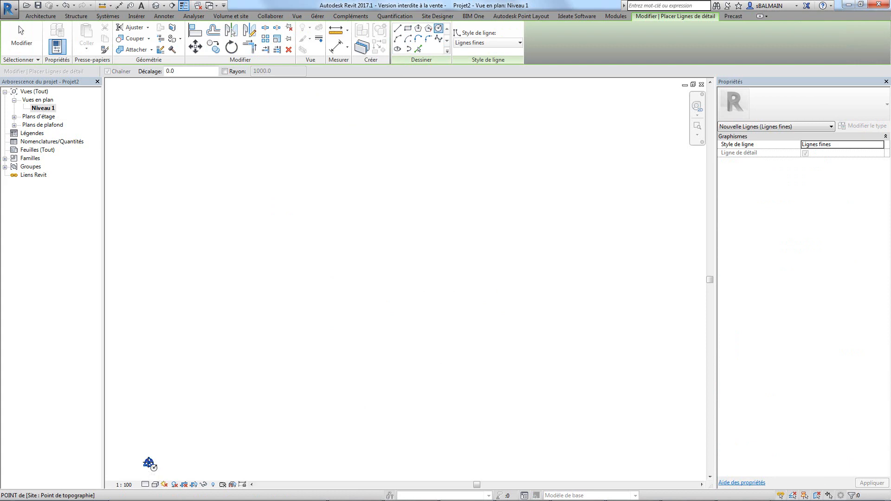
{"action": "left_click", "coordinate": [159, 440]}
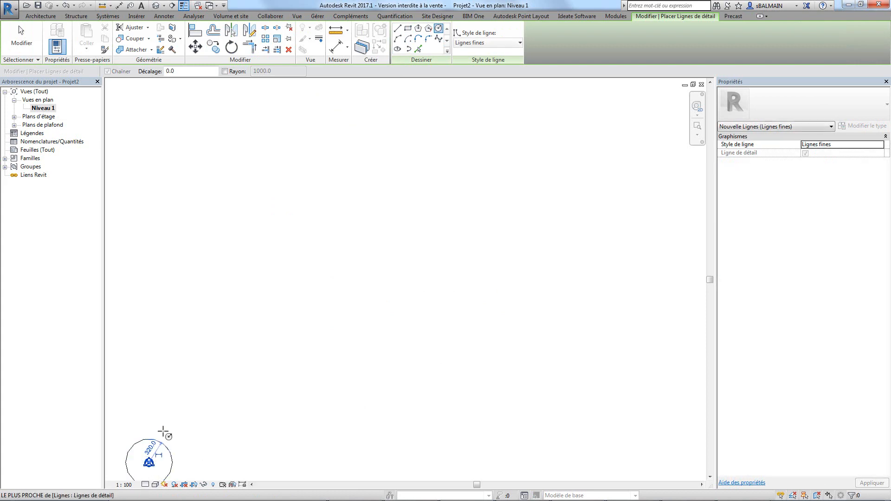
{"action": "key", "text": "Escape"}
{"action": "key", "text": "Escape"}
{"action": "middle_click_drag", "start_coordinate": [199, 424], "coordinate": [296, 308]}
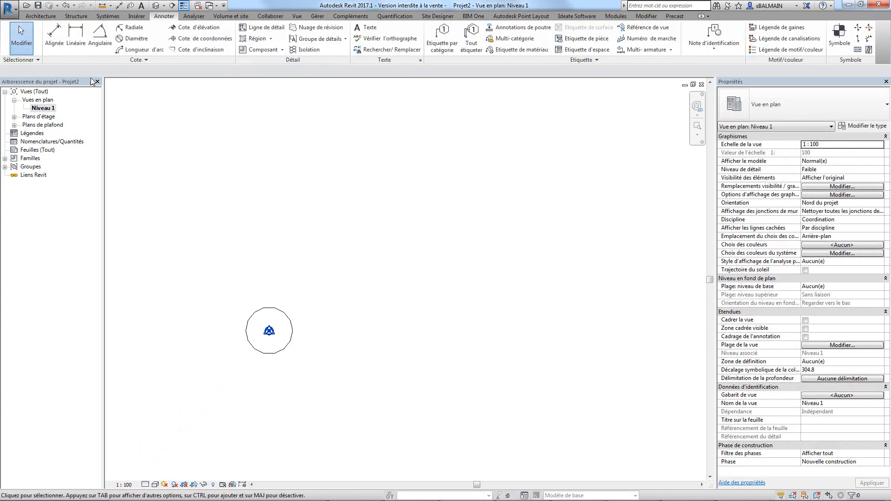
Draw a vertical detail line from the circle's centre up to its uppermost point
{"action": "left_click", "coordinate": [71, 17]}
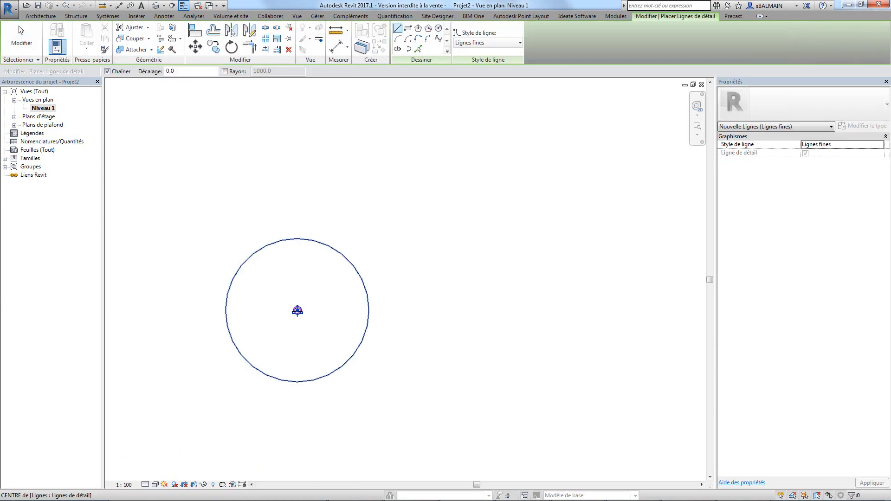
{"action": "left_click", "coordinate": [297, 310]}
{"action": "left_click", "coordinate": [297, 239]}
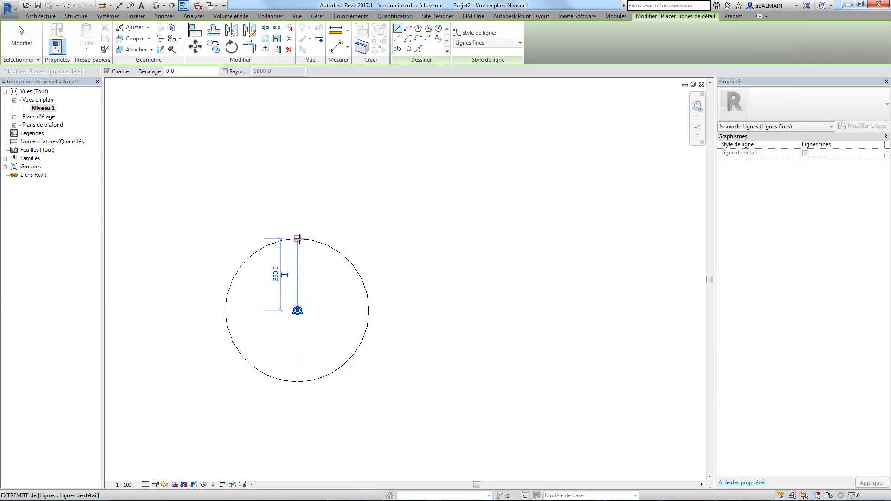
{"action": "key", "text": "Escape"}
{"action": "key", "text": "Escape"}
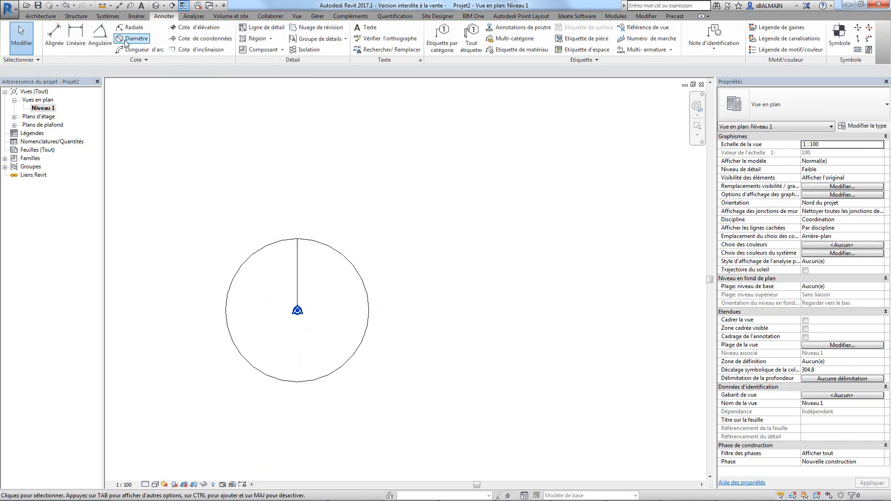
Load the round concrete structural column family Poteau béton - Arrondi from the France library's Structure, Poteaux, Béton folder
{"action": "left_click", "coordinate": [76, 16]}
{"action": "left_click", "coordinate": [93, 37]}
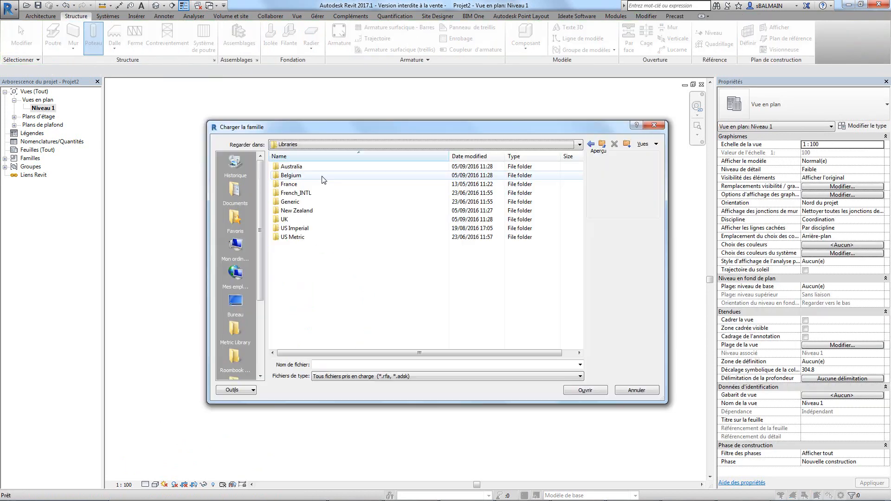
{"action": "double_click", "coordinate": [324, 186]}
{"action": "left_click", "coordinate": [321, 255]}
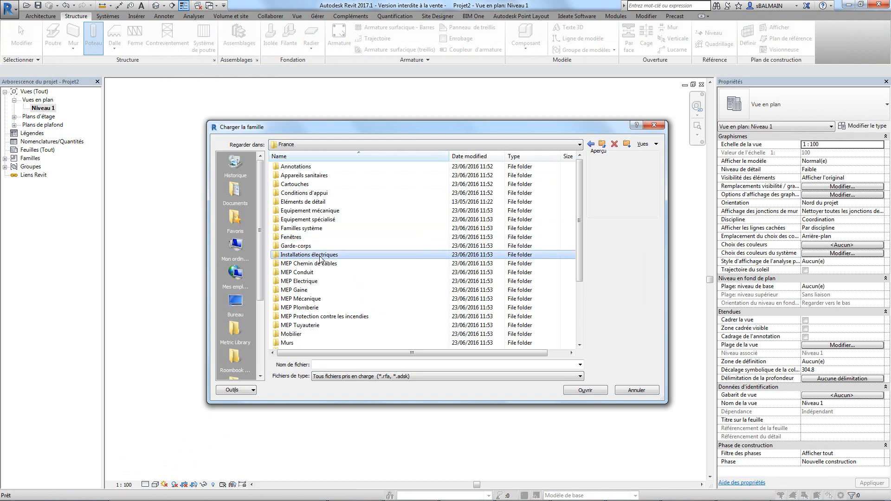
{"action": "scroll", "coordinate": [321, 259], "scroll_direction": "down", "scroll_amount": 3}
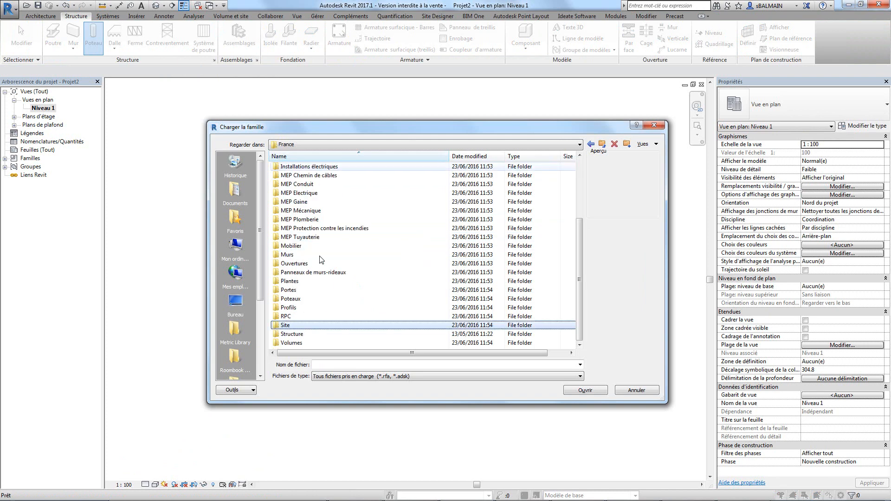
{"action": "left_click", "coordinate": [310, 325]}
{"action": "double_click", "coordinate": [310, 334]}
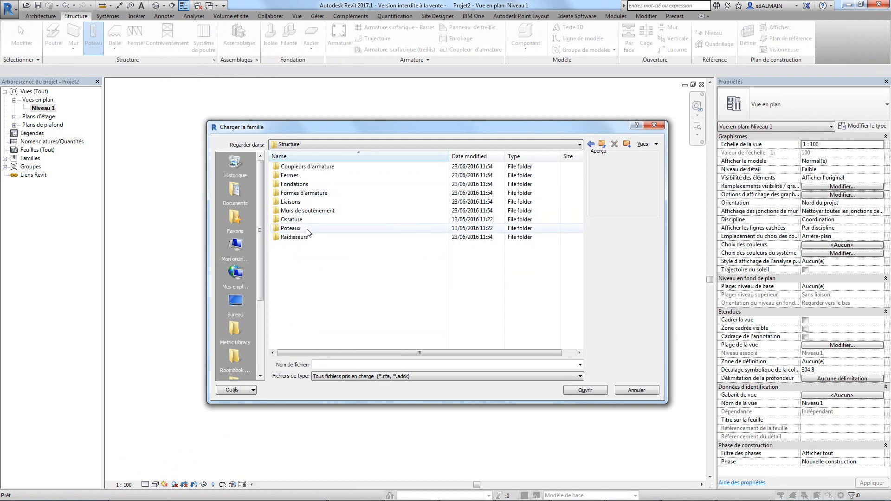
{"action": "left_click", "coordinate": [308, 229]}
{"action": "double_click", "coordinate": [307, 228]}
{"action": "double_click", "coordinate": [302, 177]}
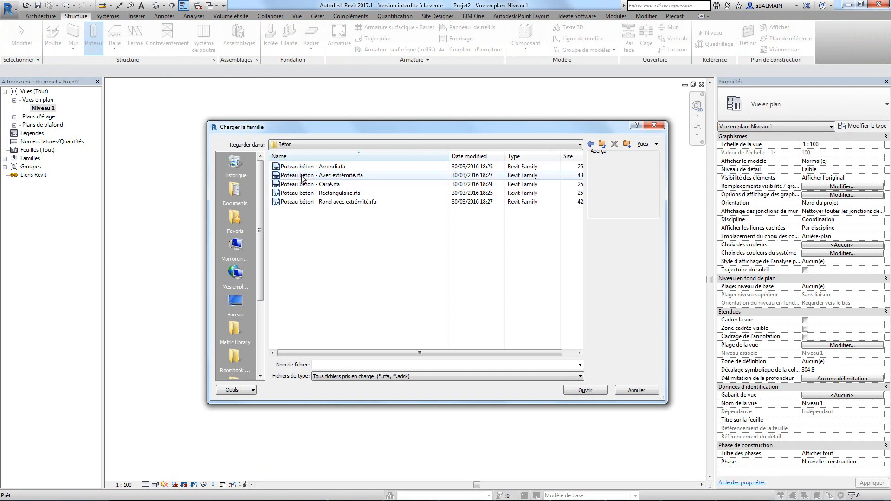
{"action": "left_click", "coordinate": [593, 391]}
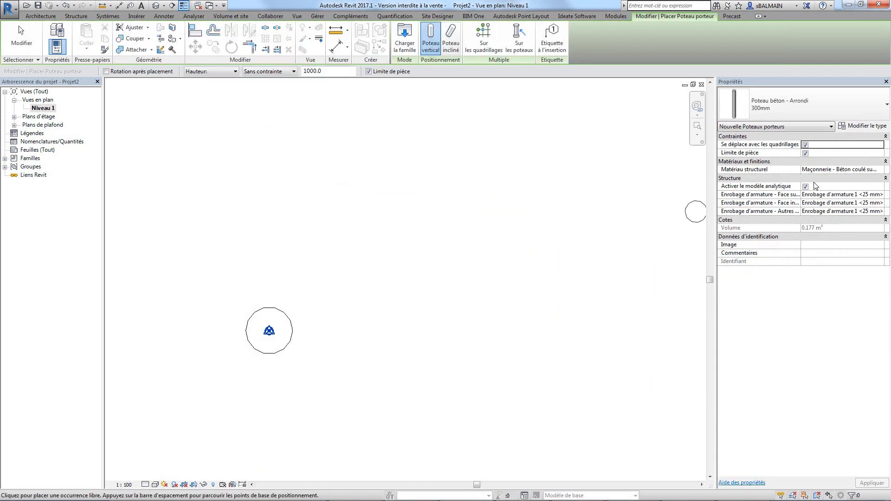
Place a 300mm Poteau béton - Arrondi column at the circle's centre with an unconnected height of 0.1
{"action": "left_click_drag", "start_coordinate": [341, 71], "coordinate": [302, 77]}
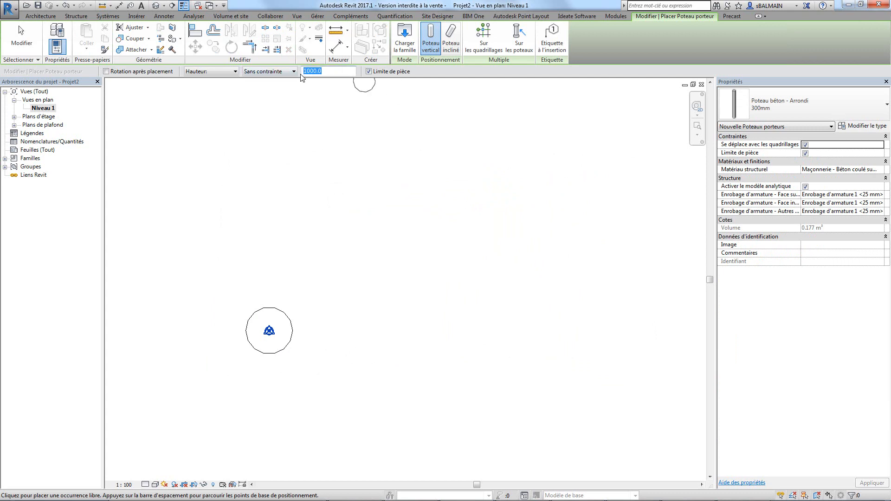
{"action": "type", "text": "0.1"}
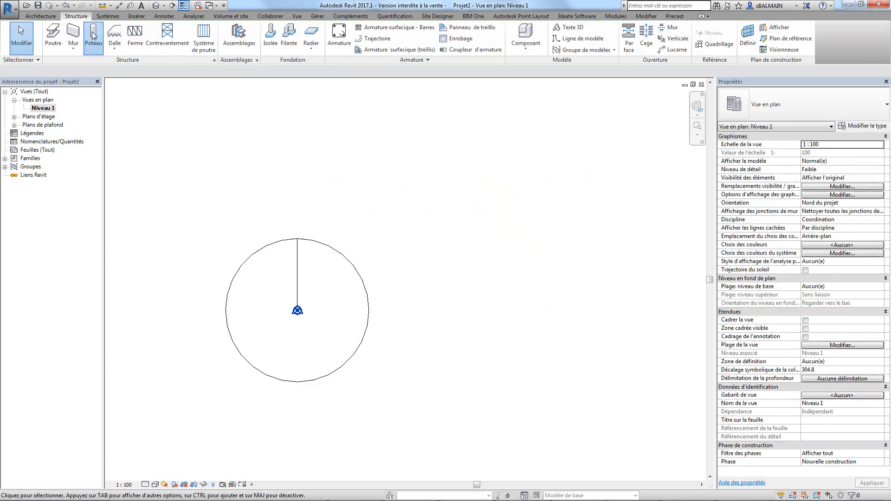
{"action": "left_click", "coordinate": [94, 37]}
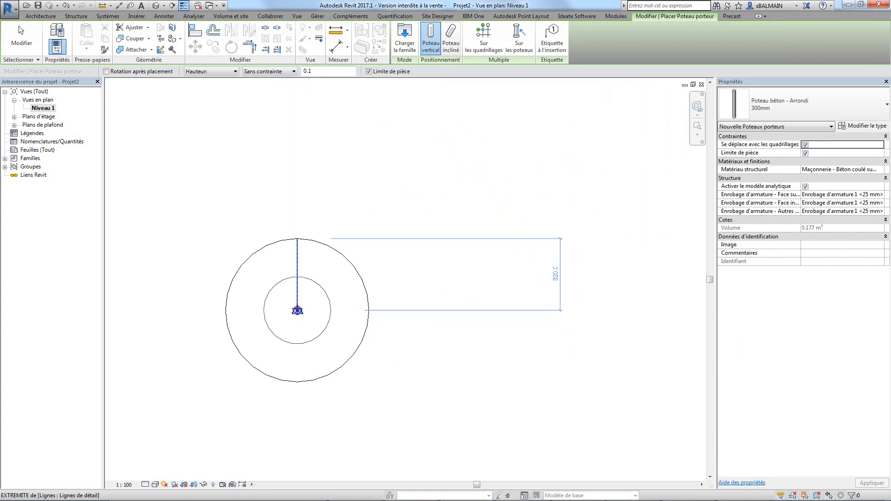
{"action": "left_click", "coordinate": [297, 311]}
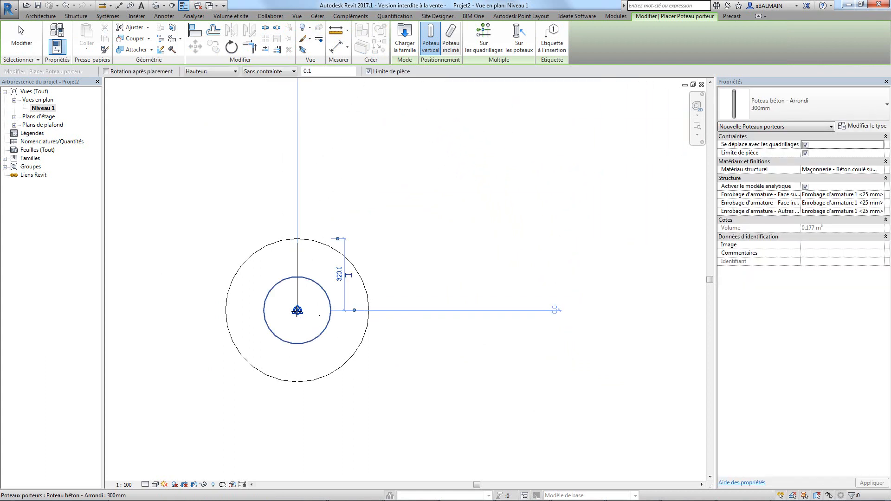
{"action": "key", "text": "Escape"}
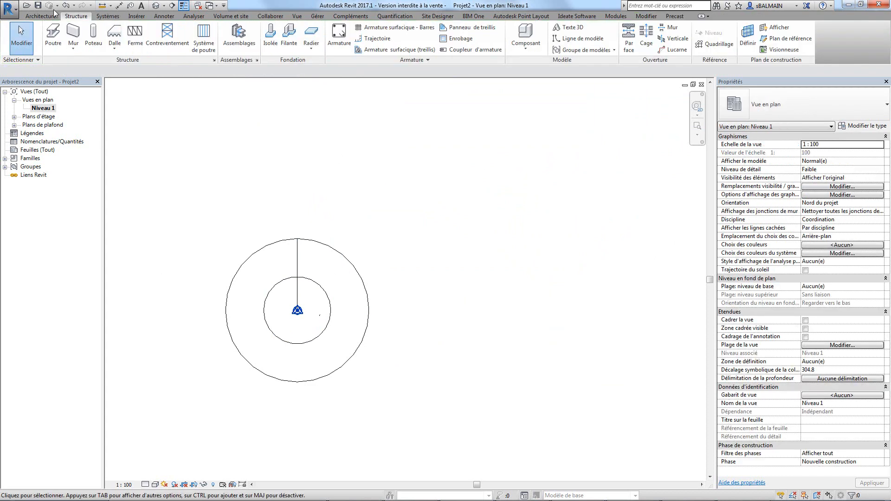
Save the project as Zero interne Revit2 in the zero interne Revit folder
{"action": "left_click", "coordinate": [9, 8]}
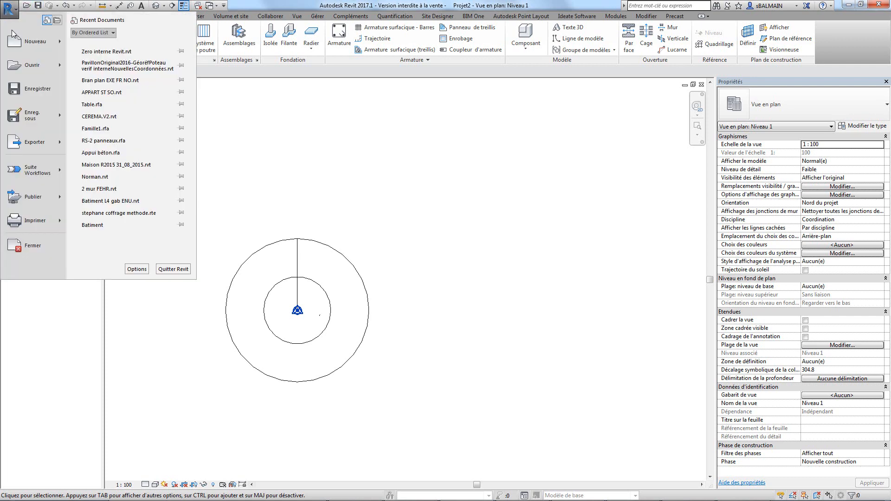
{"action": "mouse_move", "coordinate": [30, 120]}
{"action": "left_click", "coordinate": [114, 68]}
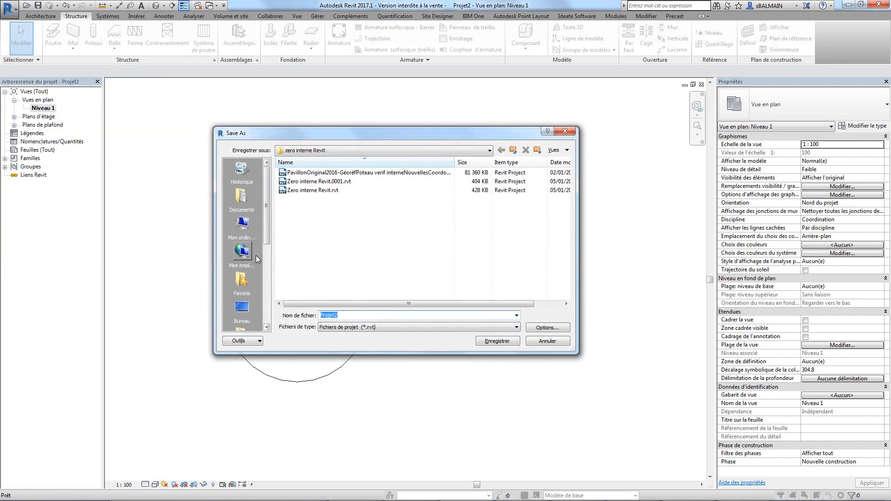
{"action": "left_click", "coordinate": [316, 190]}
{"action": "left_click", "coordinate": [361, 315]}
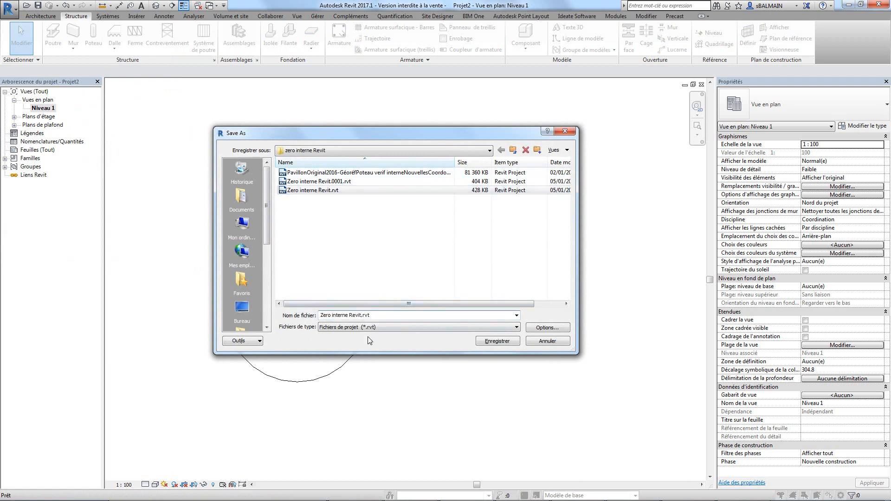
{"action": "type", "text": "2"}
{"action": "key", "text": "Return"}
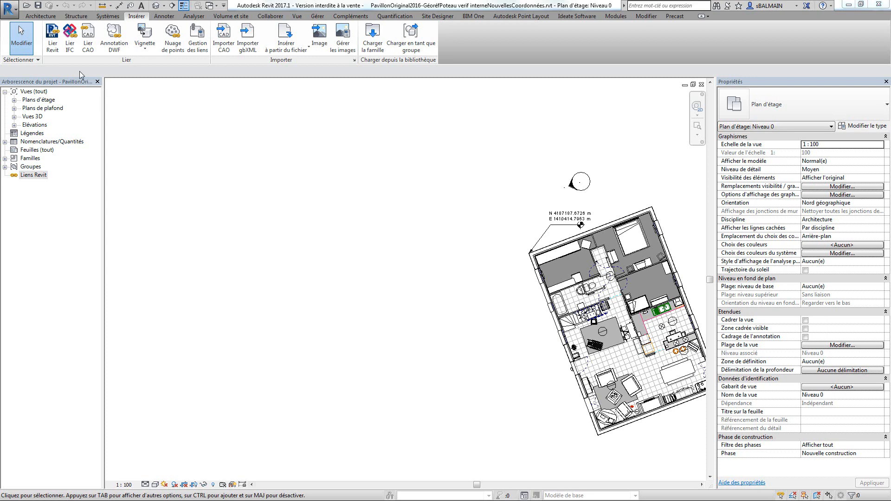
Link Zero interne Revit2.rvt into the georeferenced Pavillon project with automatic origin-to-origin positioning
{"action": "left_click", "coordinate": [52, 39]}
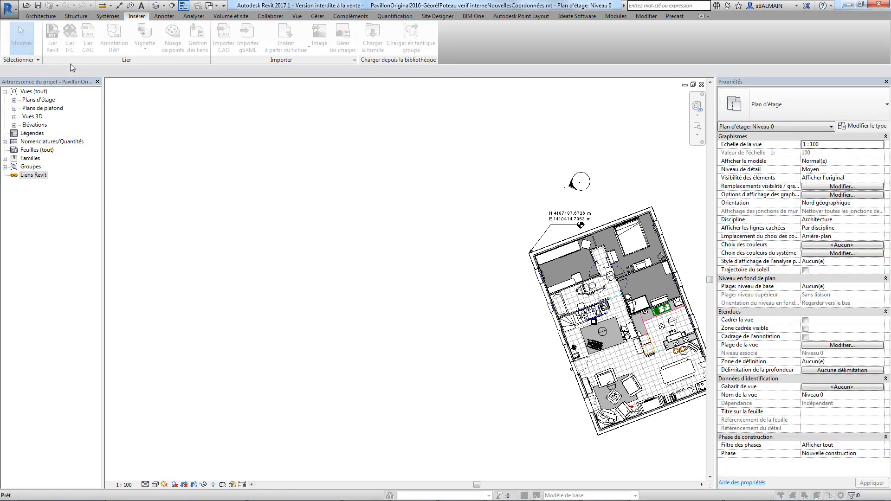
{"action": "left_click", "coordinate": [311, 188]}
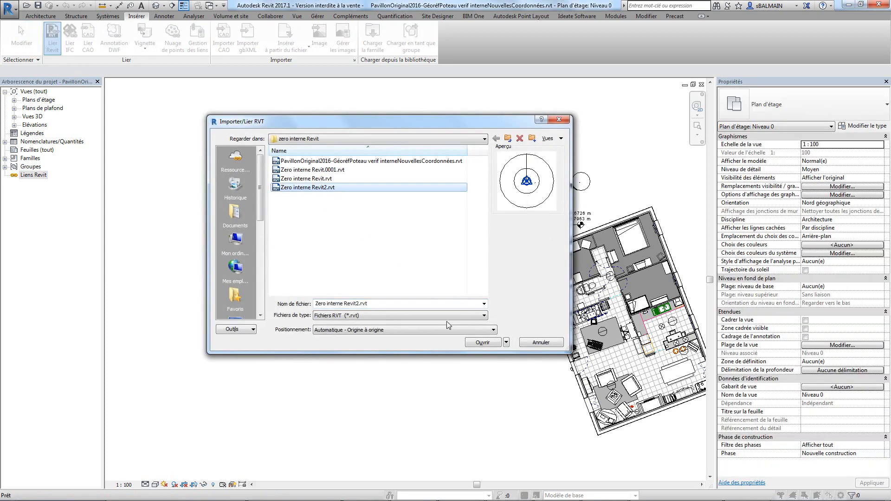
{"action": "left_click", "coordinate": [484, 344]}
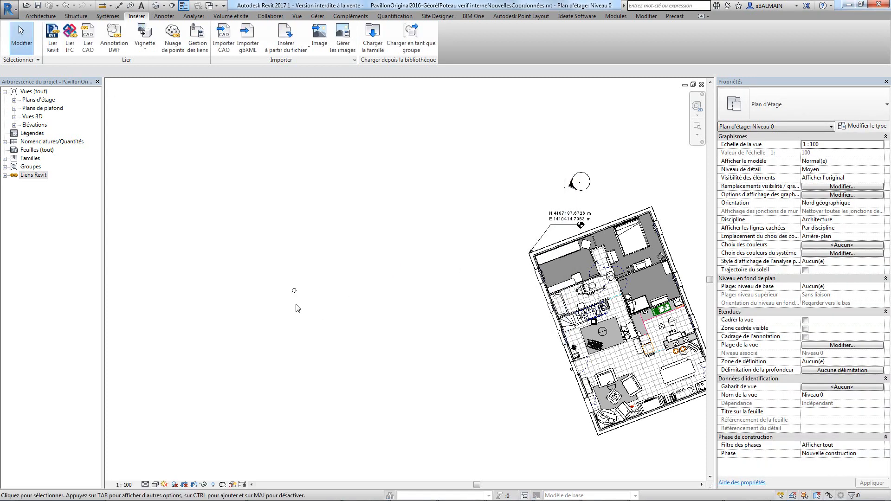
Place a spot coordinate with a leader on the centre of the linked model's round column
{"action": "scroll", "coordinate": [298, 309], "scroll_direction": "up", "scroll_amount": 4}
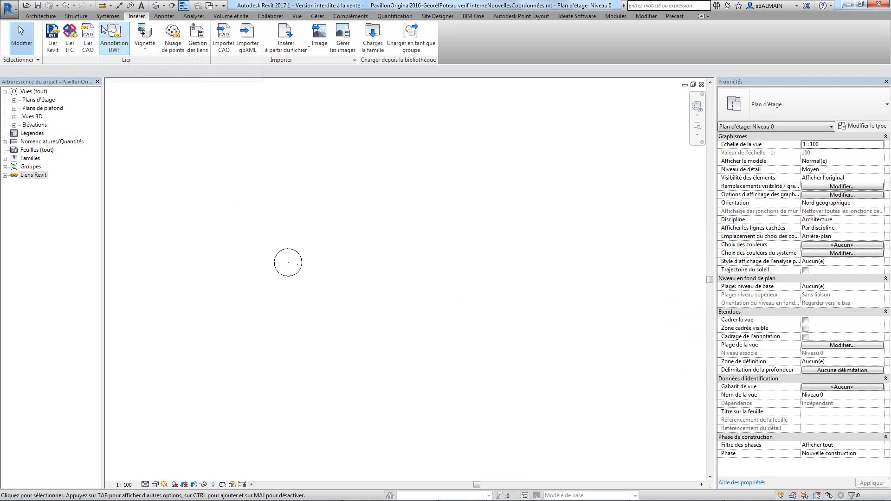
{"action": "left_click", "coordinate": [164, 17]}
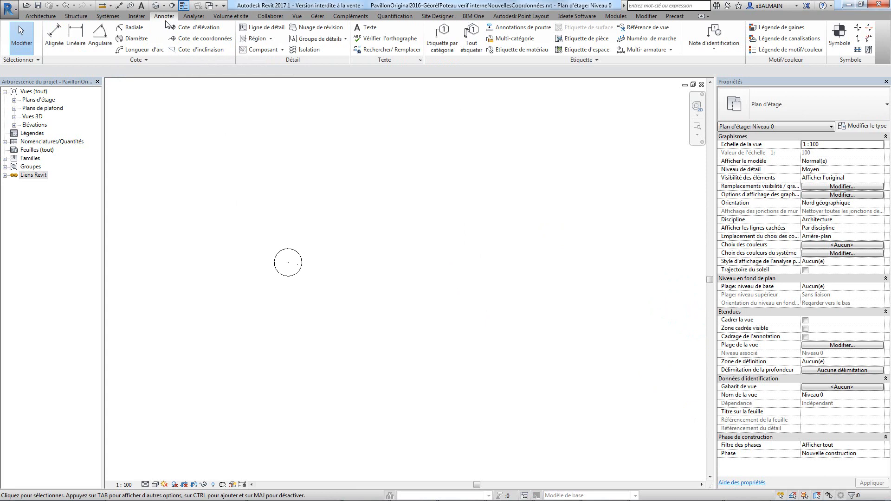
{"action": "left_click", "coordinate": [197, 38]}
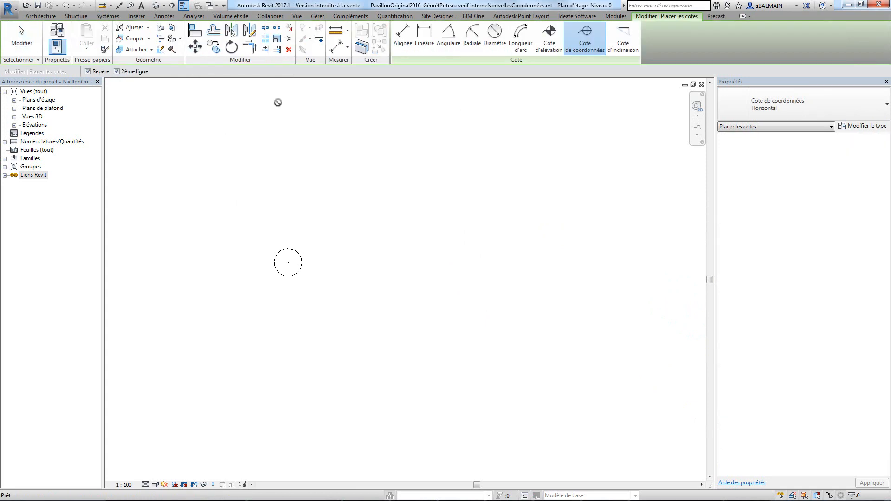
{"action": "left_click", "coordinate": [288, 262]}
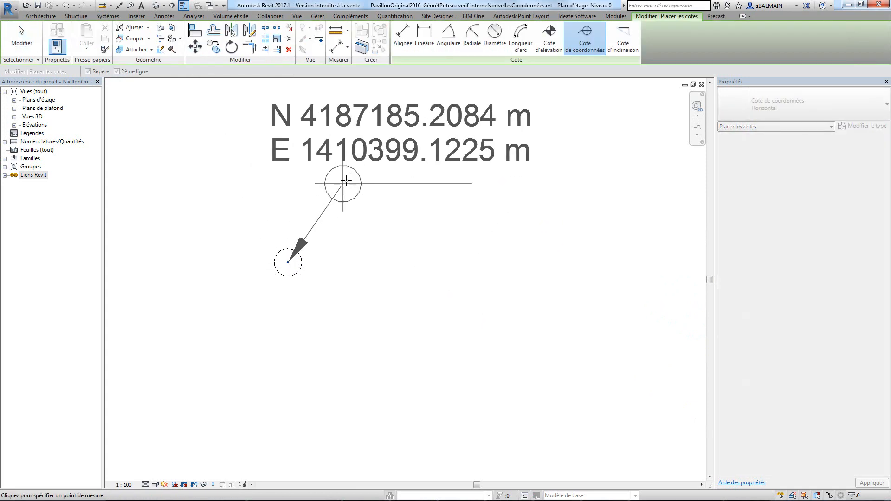
{"action": "left_click", "coordinate": [353, 170]}
{"action": "left_click", "coordinate": [520, 174]}
{"action": "scroll", "coordinate": [518, 241], "scroll_direction": "down", "scroll_amount": 3}
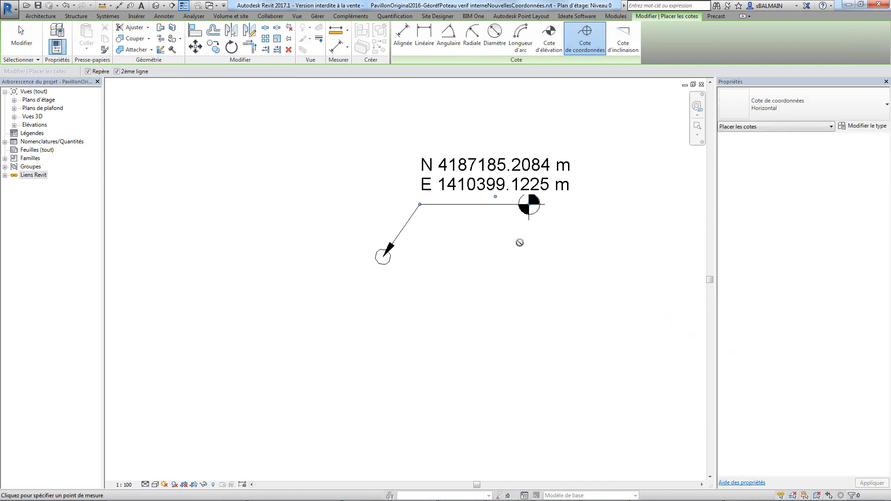
Compare the spot coordinates at the linked column's centre with those at the building's outer corner
{"action": "middle_click_drag", "start_coordinate": [518, 241], "coordinate": [404, 248]}
{"action": "key", "text": "Escape"}
{"action": "key", "text": "Escape"}
{"action": "scroll", "coordinate": [460, 292], "scroll_direction": "down", "scroll_amount": 2}
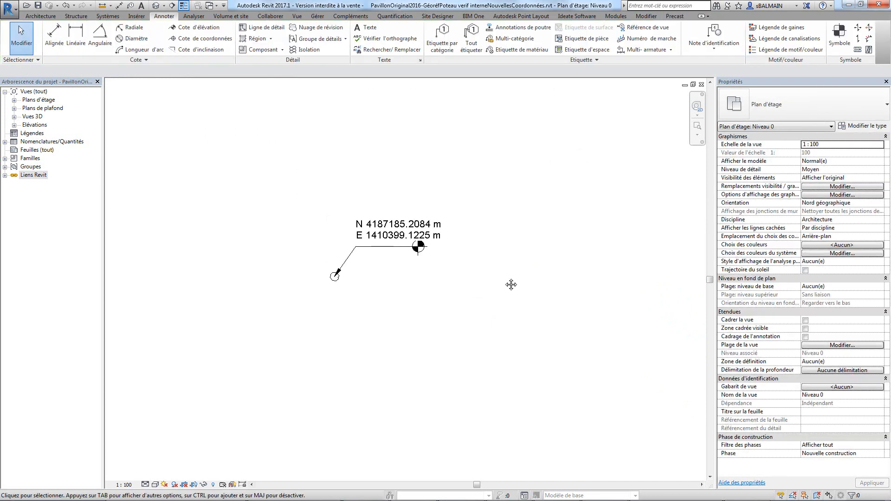
{"action": "middle_click_drag", "start_coordinate": [511, 284], "coordinate": [283, 280]}
{"action": "scroll", "coordinate": [412, 260], "scroll_direction": "down", "scroll_amount": 1}
{"action": "scroll", "coordinate": [413, 264], "scroll_direction": "down", "scroll_amount": 1}
{"action": "middle_click_drag", "start_coordinate": [486, 255], "coordinate": [424, 282]}
{"action": "scroll", "coordinate": [468, 235], "scroll_direction": "up", "scroll_amount": 3}
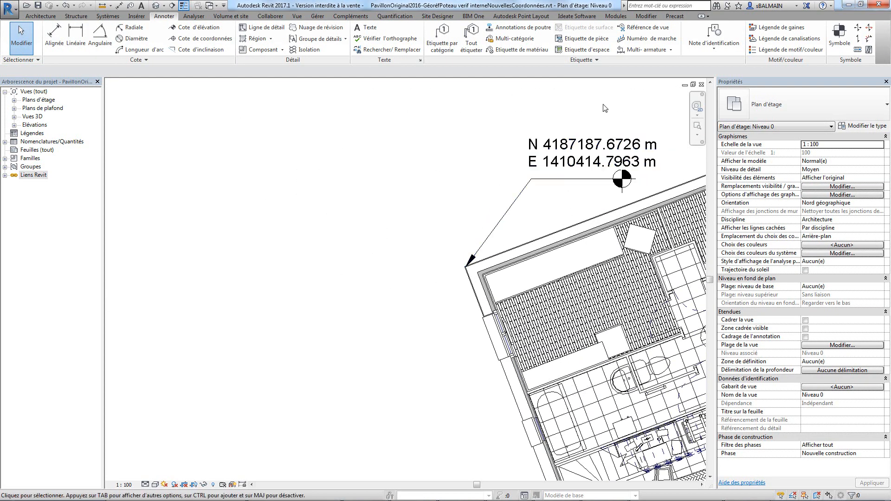
Turn on the Point de base du projet subcategory of Site in the Niveau 0 plan's visibility overrides
{"action": "key", "text": "v"}
{"action": "key", "text": "v"}
{"action": "left_click", "coordinate": [300, 261]}
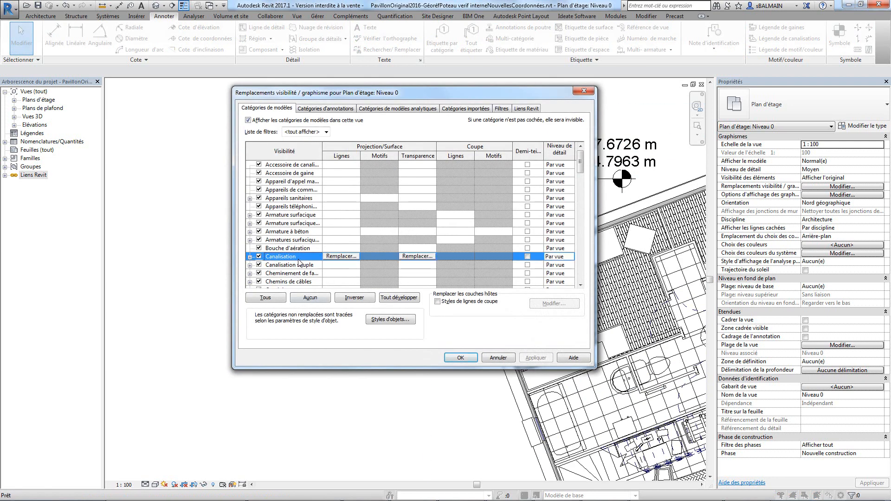
{"action": "key", "text": "s"}
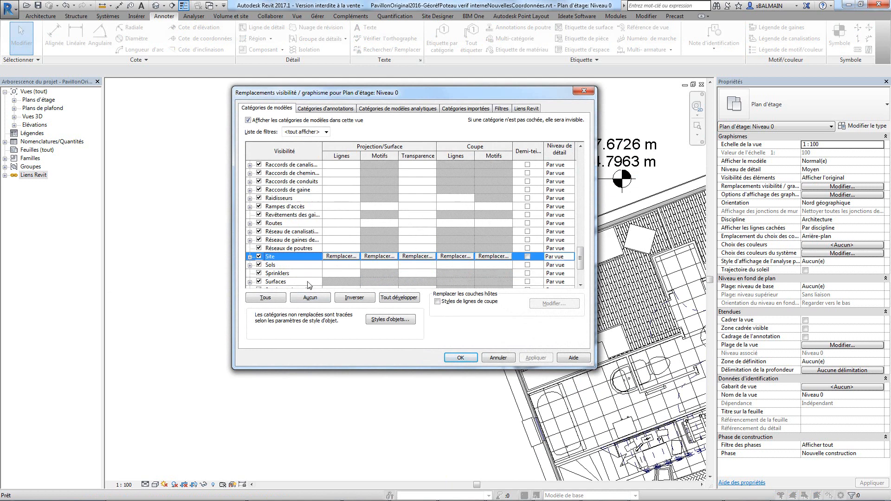
{"action": "left_click", "coordinate": [250, 257]}
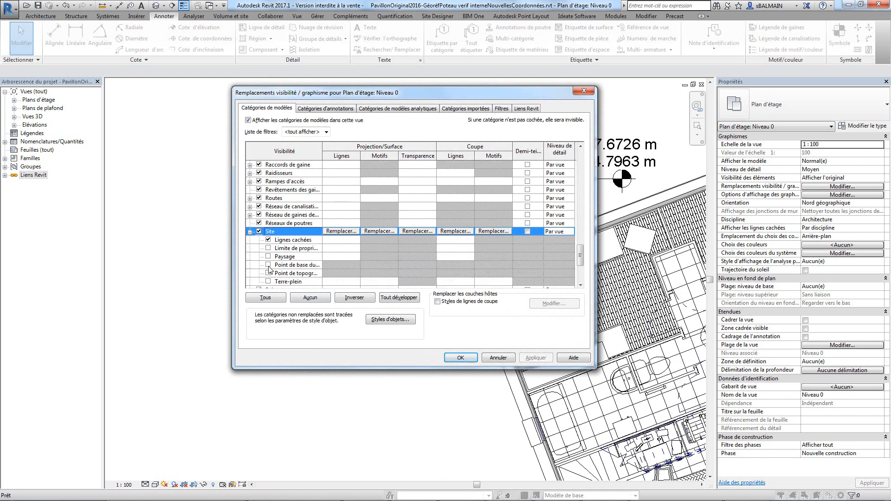
{"action": "left_click", "coordinate": [269, 265]}
{"action": "left_click", "coordinate": [529, 357]}
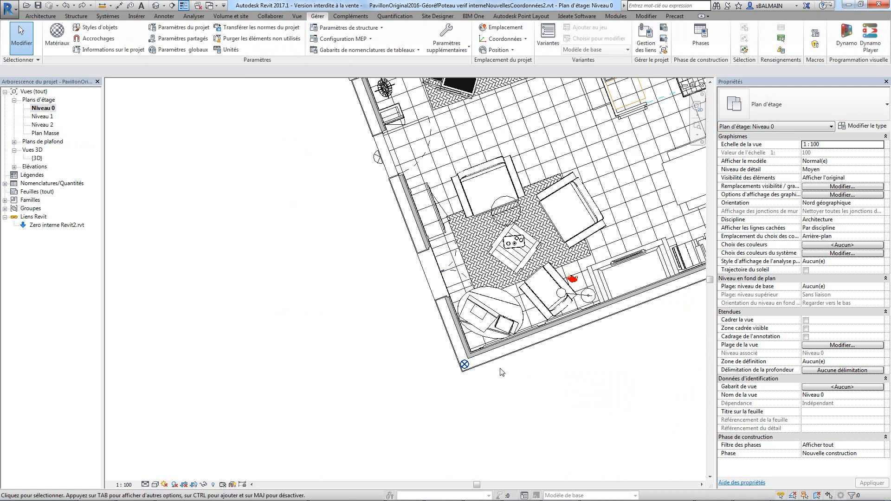
Unclip the project base point at the building's lower corner and move it inside to about N/S 4187180.32, E/O 1410418.91
{"action": "scroll", "coordinate": [420, 357], "scroll_direction": "down", "scroll_amount": 5}
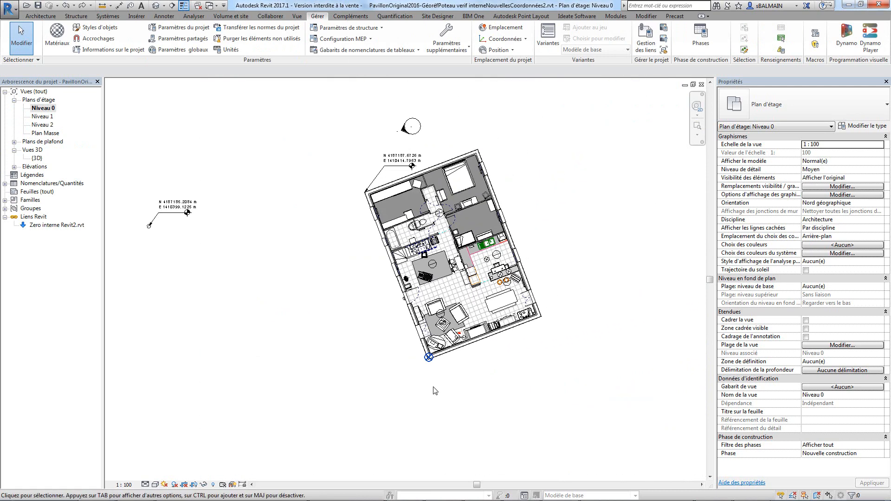
{"action": "scroll", "coordinate": [428, 357], "scroll_direction": "up", "scroll_amount": 5}
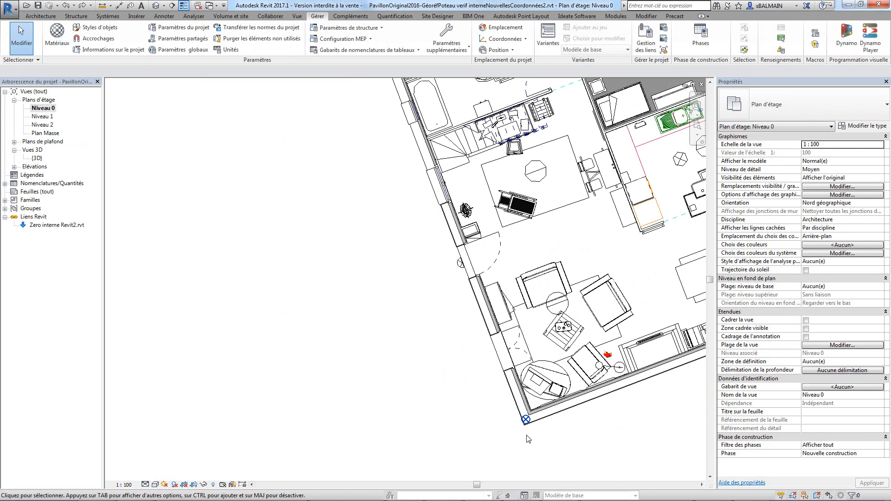
{"action": "left_click", "coordinate": [527, 421]}
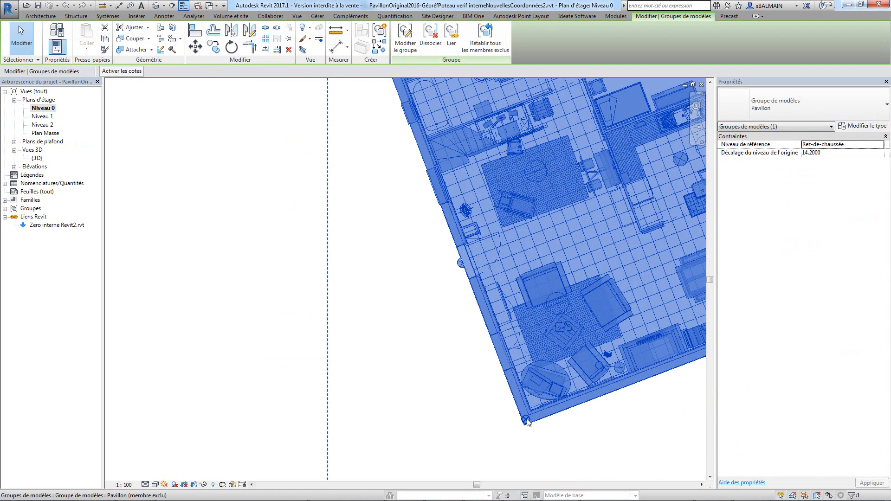
{"action": "left_click", "coordinate": [527, 424]}
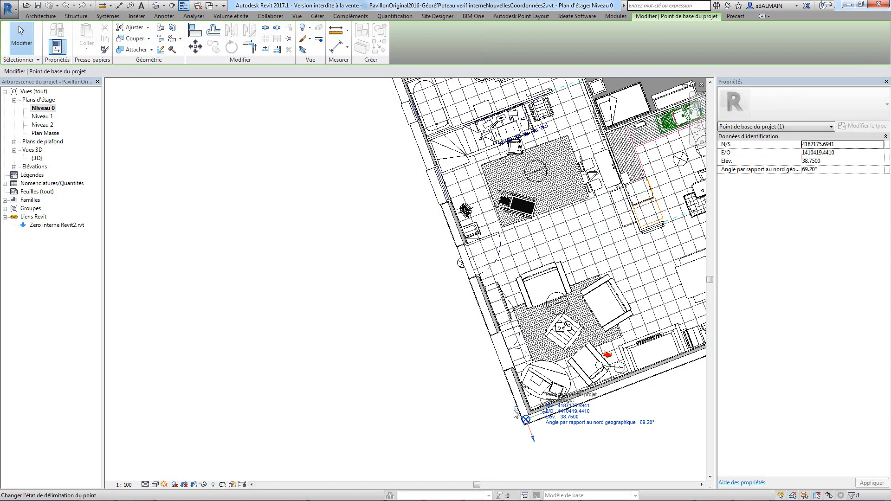
{"action": "left_click", "coordinate": [516, 410]}
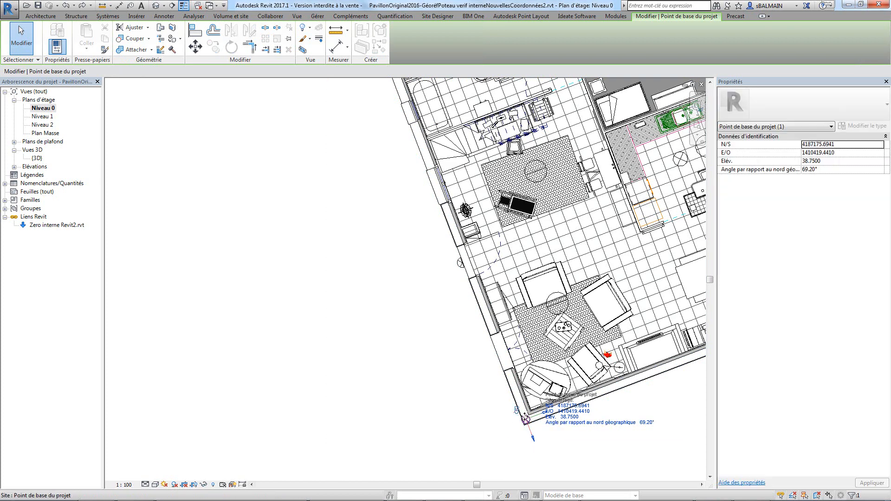
{"action": "left_click_drag", "start_coordinate": [525, 417], "coordinate": [449, 335]}
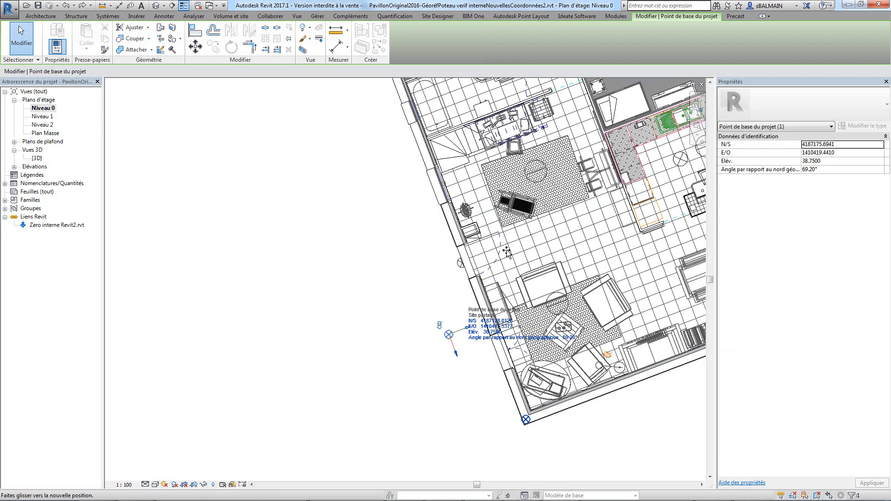
{"action": "left_click_drag", "start_coordinate": [507, 252], "coordinate": [506, 252]}
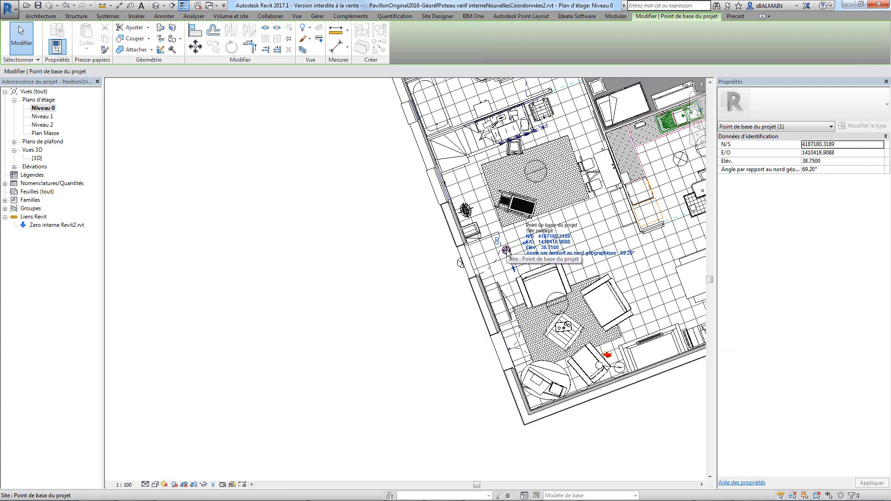
Move the project base point back to the building's lower corner, about N/S 4187175.73, E/O 1410419.48, and save the project
{"action": "scroll", "coordinate": [506, 251], "scroll_direction": "down", "scroll_amount": 5}
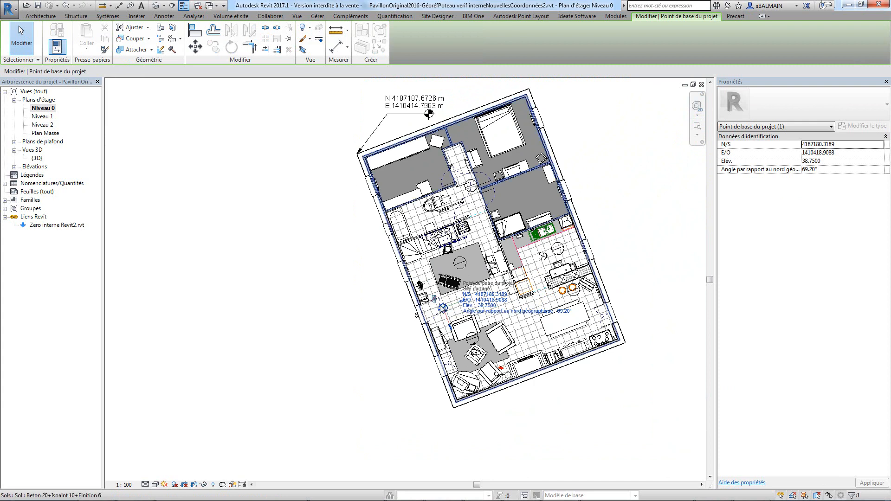
{"action": "left_click", "coordinate": [455, 407]}
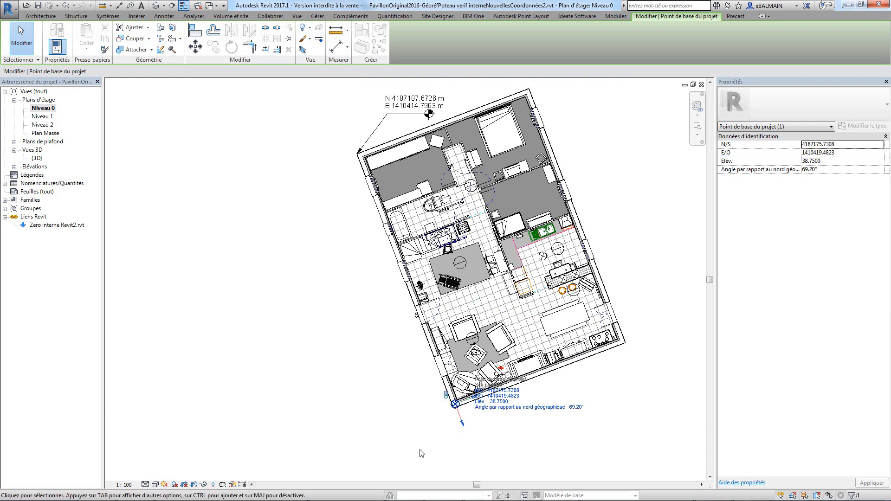
{"action": "left_click", "coordinate": [437, 435]}
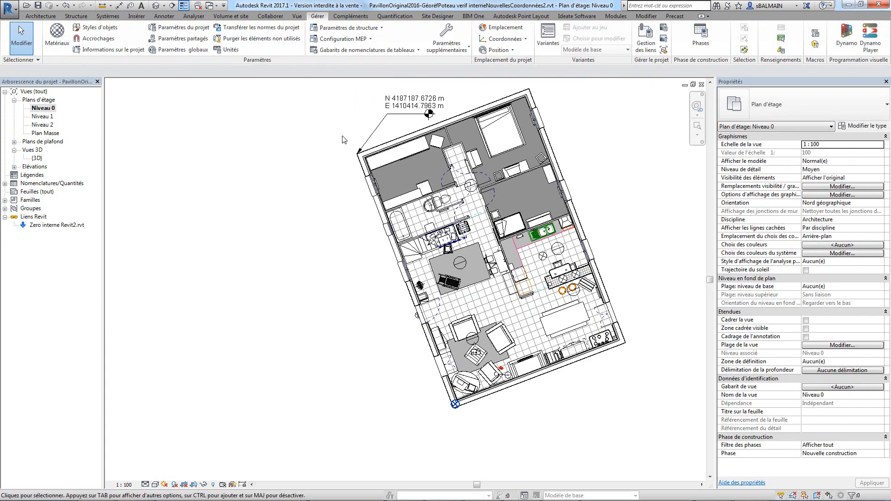
{"action": "scroll", "coordinate": [314, 227], "scroll_direction": "down", "scroll_amount": 2}
{"action": "middle_click_drag", "start_coordinate": [260, 258], "coordinate": [332, 279]}
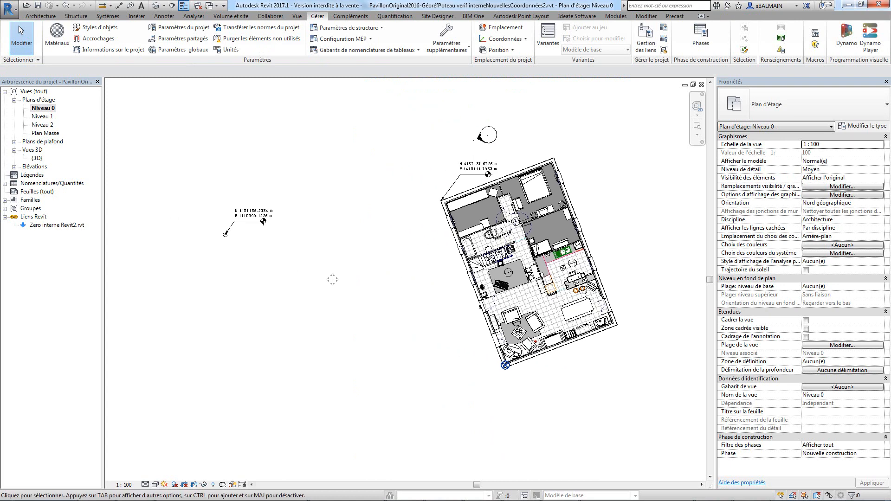
{"action": "left_click", "coordinate": [38, 6]}
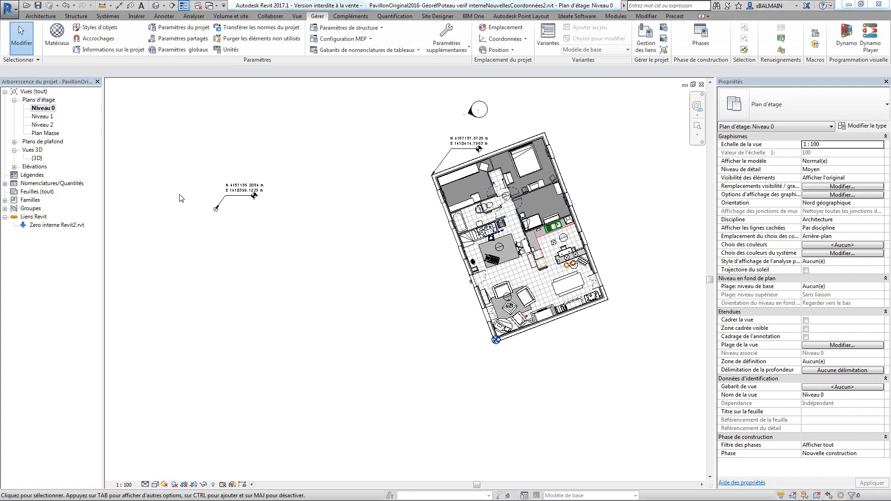
{"action": "left_click", "coordinate": [160, 207]}
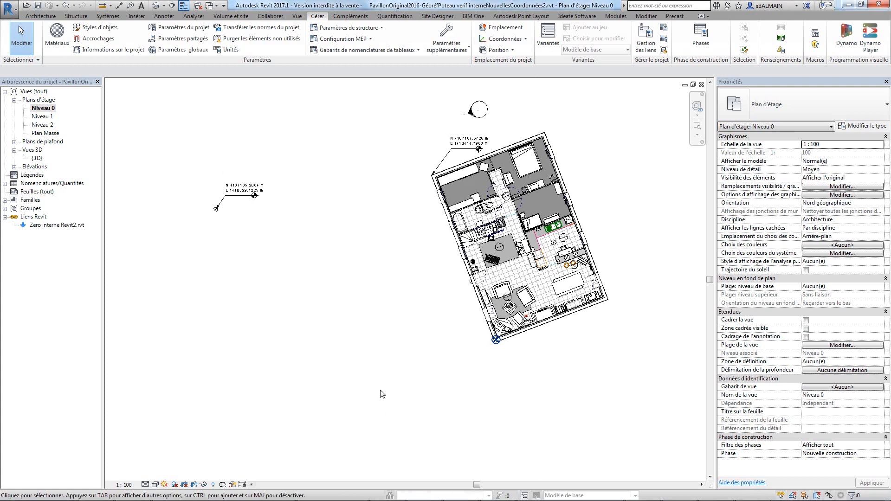
Report the shared coordinates at the centre of the linked round column and highlight the N/S value
{"action": "left_click", "coordinate": [514, 39]}
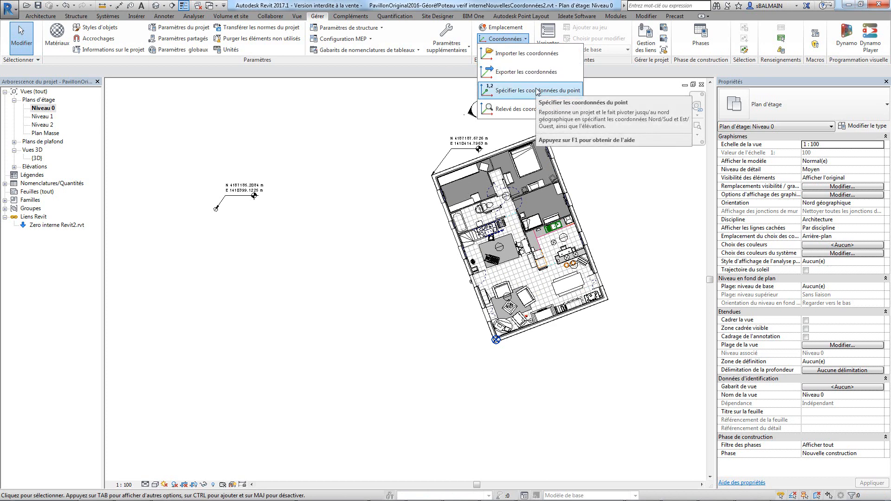
{"action": "left_click", "coordinate": [524, 113]}
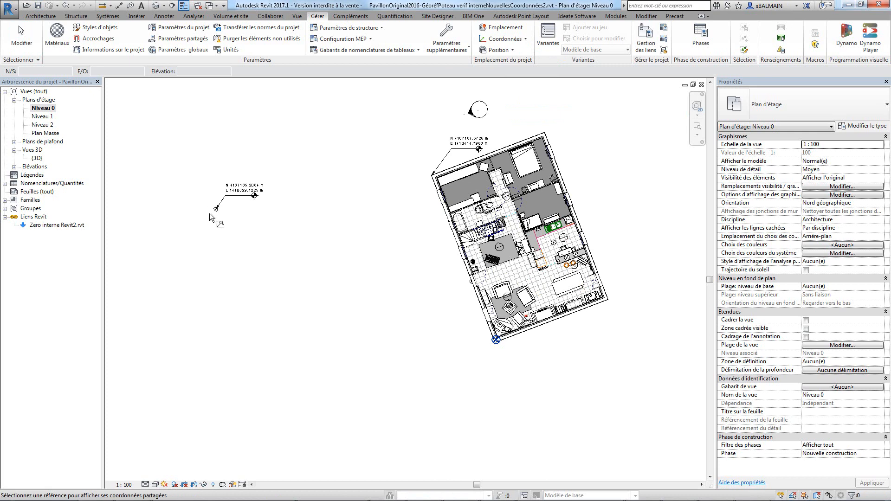
{"action": "scroll", "coordinate": [244, 211], "scroll_direction": "up", "scroll_amount": 5}
{"action": "left_click", "coordinate": [217, 197]}
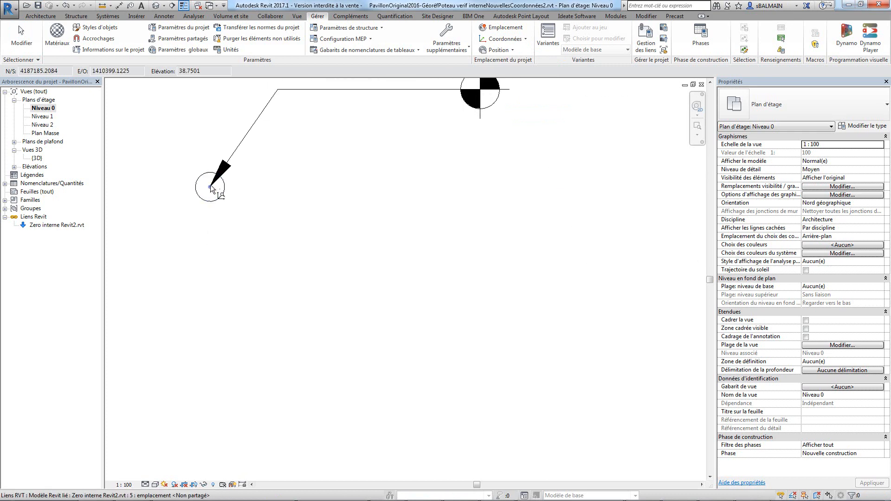
{"action": "left_click_drag", "start_coordinate": [59, 74], "coordinate": [6, 74]}
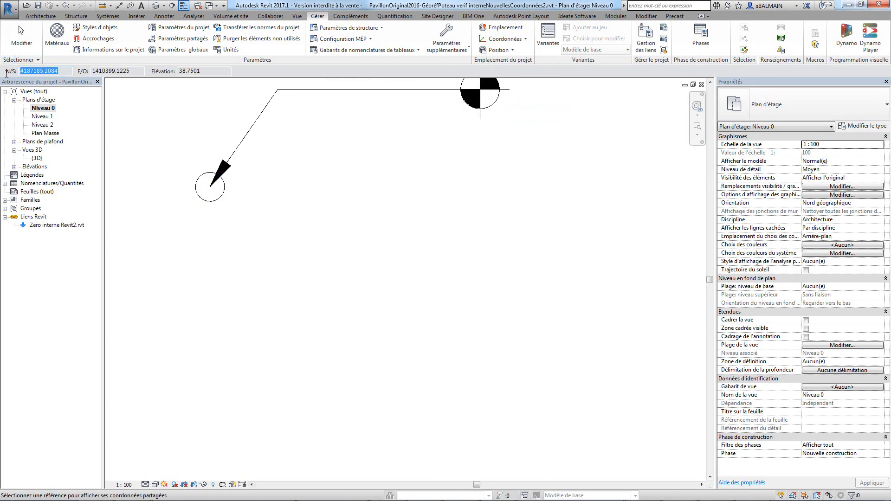
{"action": "right_click", "coordinate": [357, 192]}
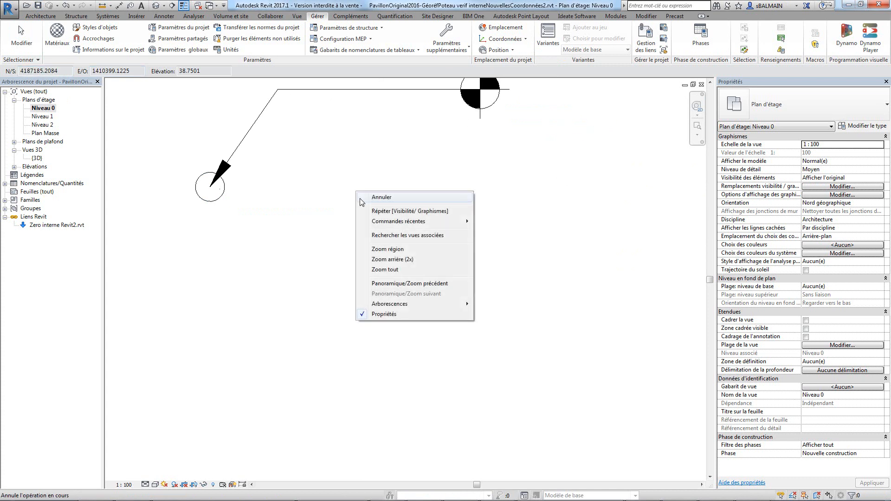
{"action": "left_click", "coordinate": [363, 199]}
Check the column centre's values in Specify Coordinates at Point against X Y Z.txt in Notepad, leaving the coordinates unedited
{"action": "left_click", "coordinate": [514, 40]}
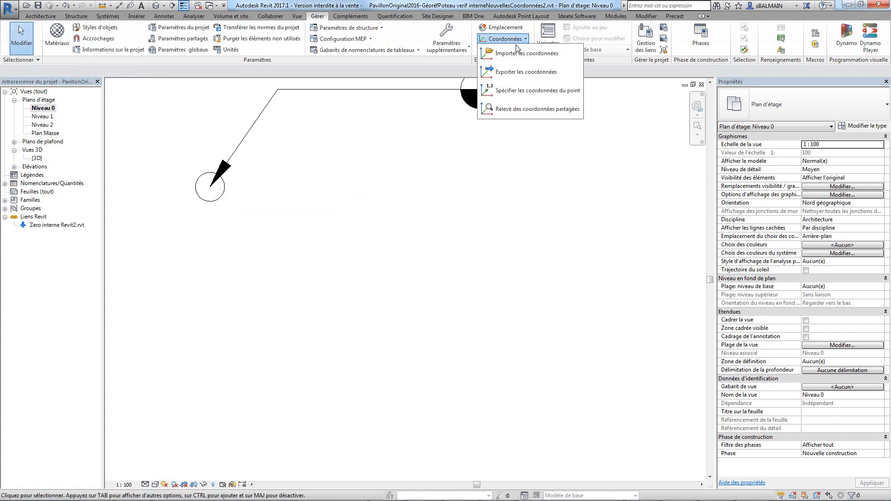
{"action": "left_click", "coordinate": [530, 91]}
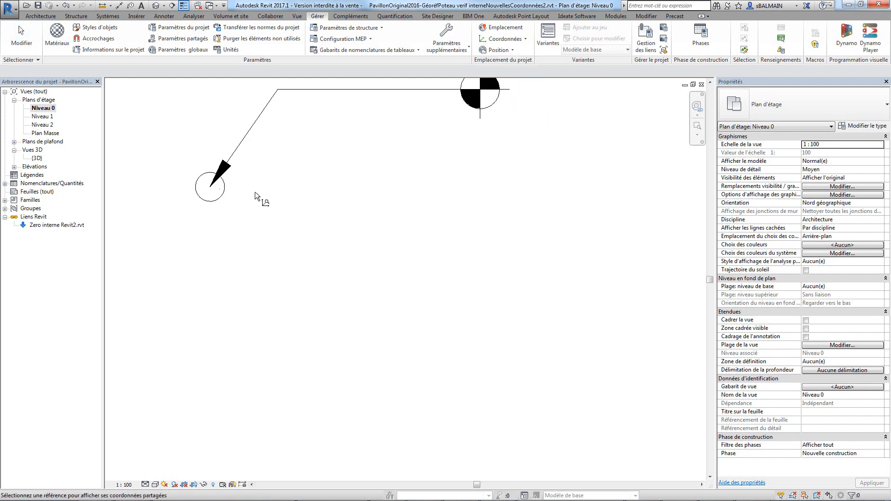
{"action": "left_click", "coordinate": [215, 194]}
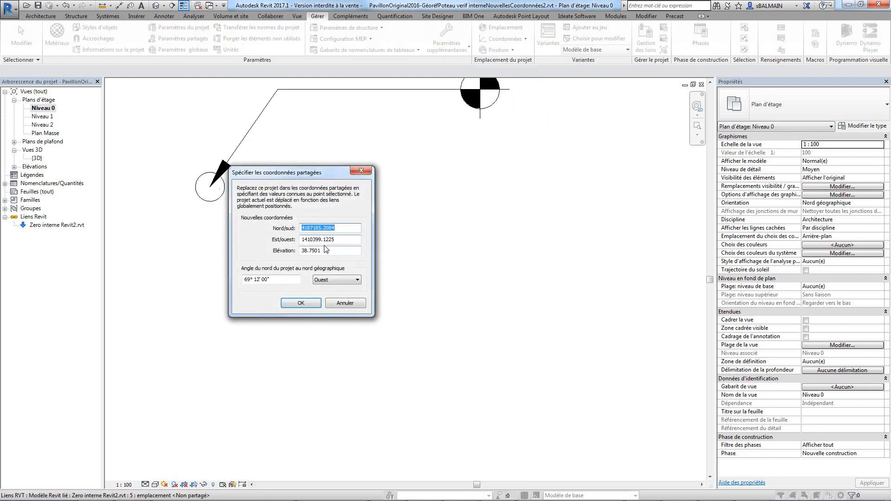
{"action": "left_click", "coordinate": [489, 491]}
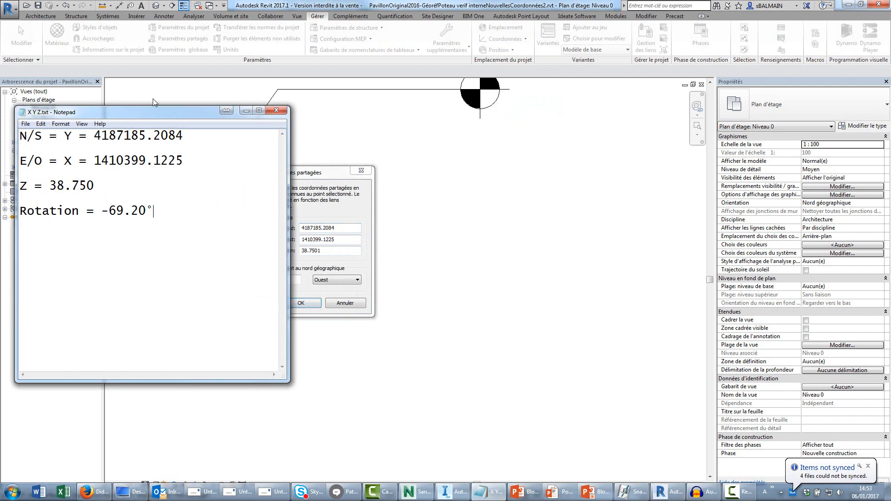
{"action": "left_click_drag", "start_coordinate": [144, 122], "coordinate": [558, 159]}
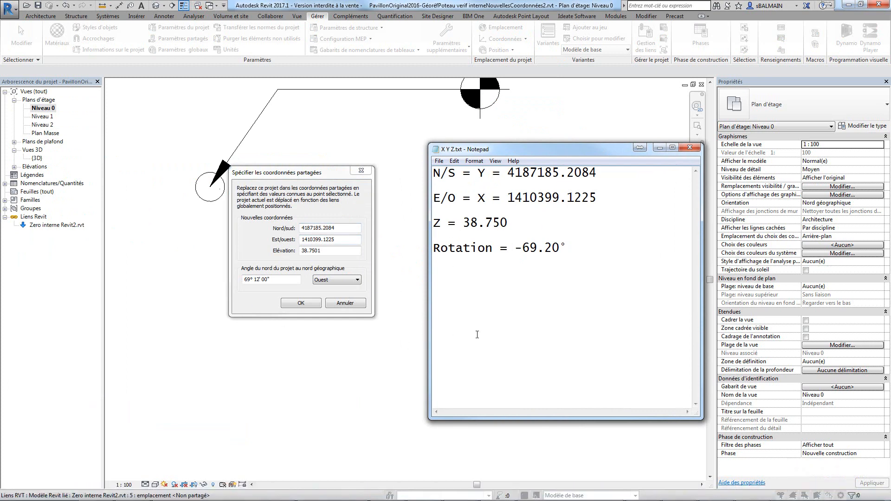
{"action": "left_click", "coordinate": [345, 303]}
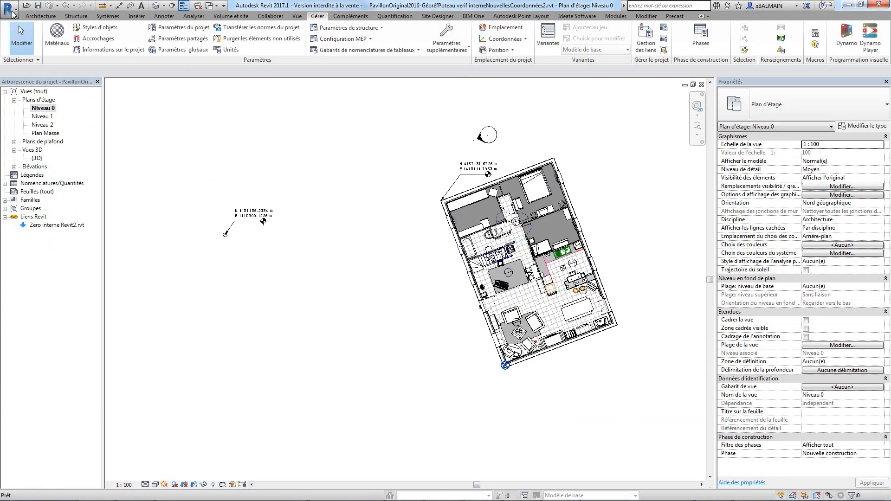
Review the Coordonnées options in the Revit file reader settings of the Navisworks NWC export, keeping Partagées
{"action": "left_click", "coordinate": [9, 10]}
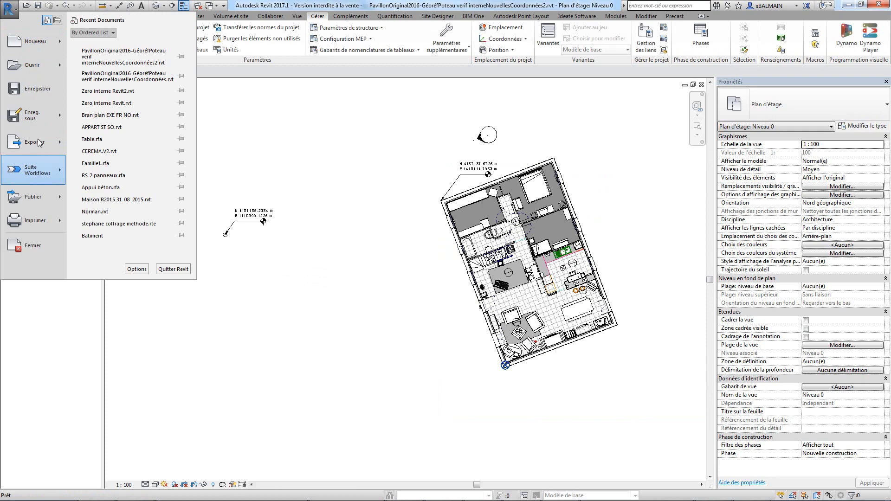
{"action": "mouse_move", "coordinate": [39, 143]}
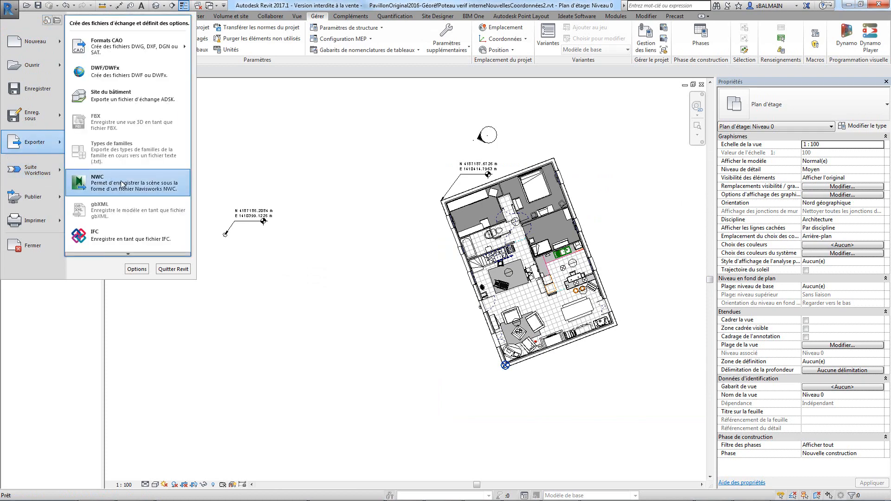
{"action": "left_click", "coordinate": [107, 183]}
{"action": "left_click", "coordinate": [135, 489]}
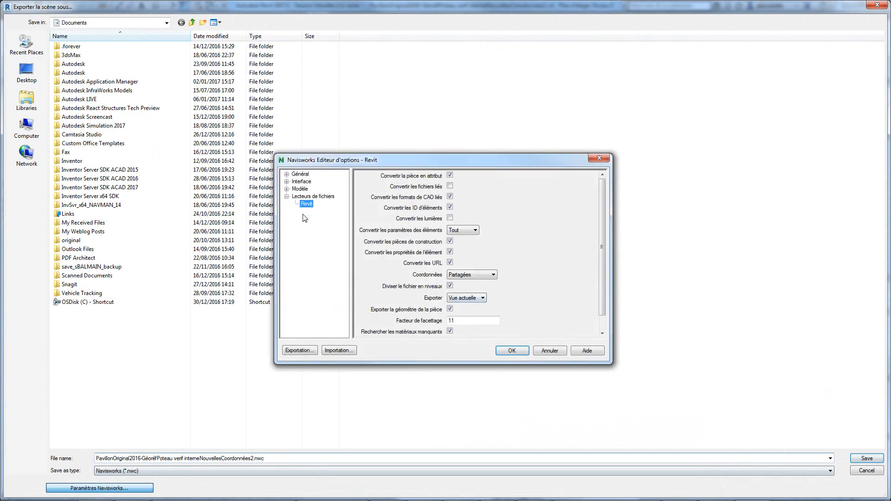
{"action": "left_click", "coordinate": [490, 275]}
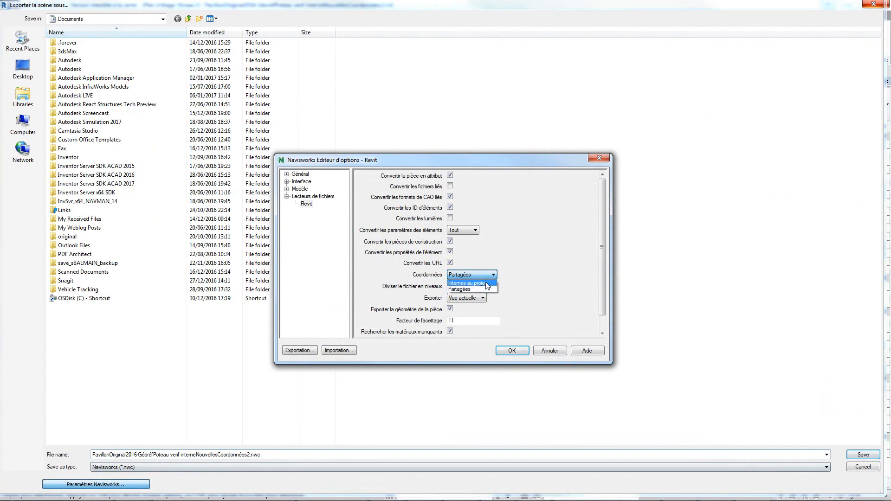
{"action": "left_click", "coordinate": [527, 288]}
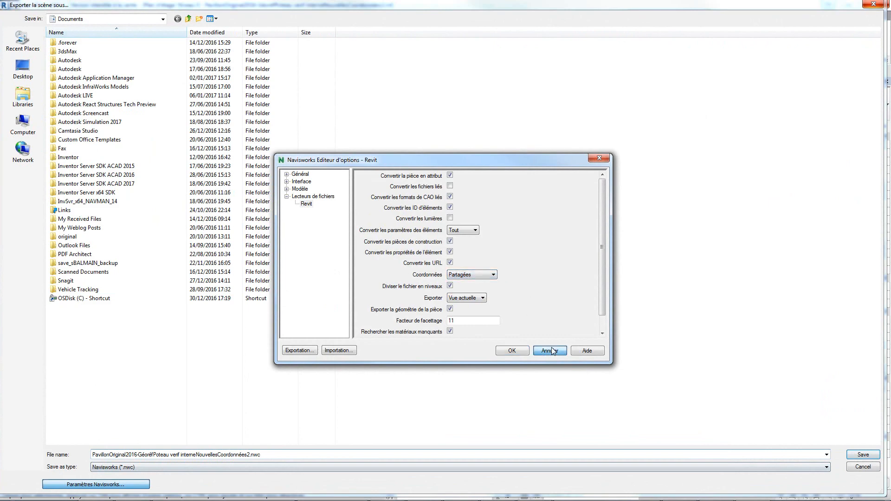
Close the Navisworks option editor and cancel the NWC export, returning to the Niveau 0 floor plan
{"action": "left_click", "coordinate": [511, 350]}
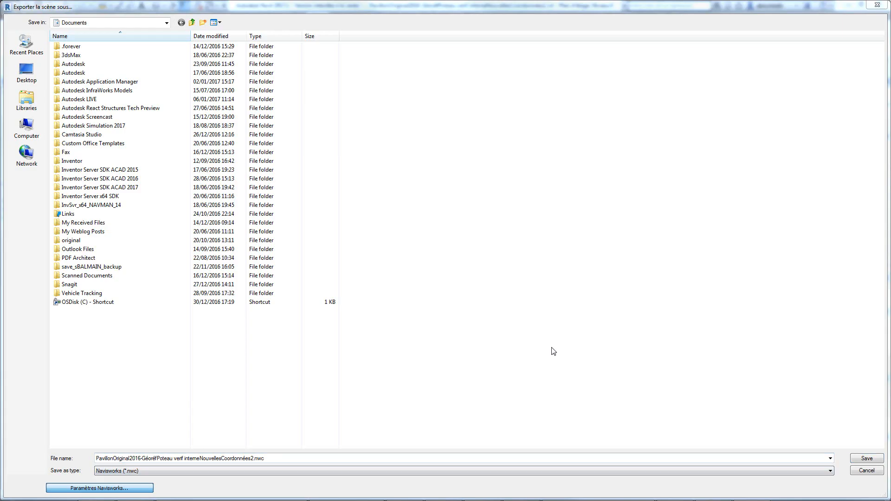
{"action": "left_click", "coordinate": [867, 471]}
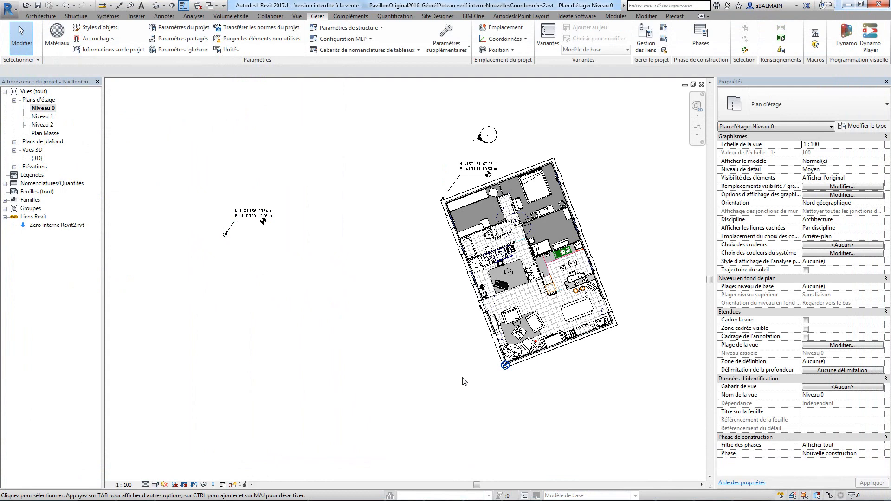
{"action": "middle_click_drag", "start_coordinate": [425, 403], "coordinate": [429, 387]}
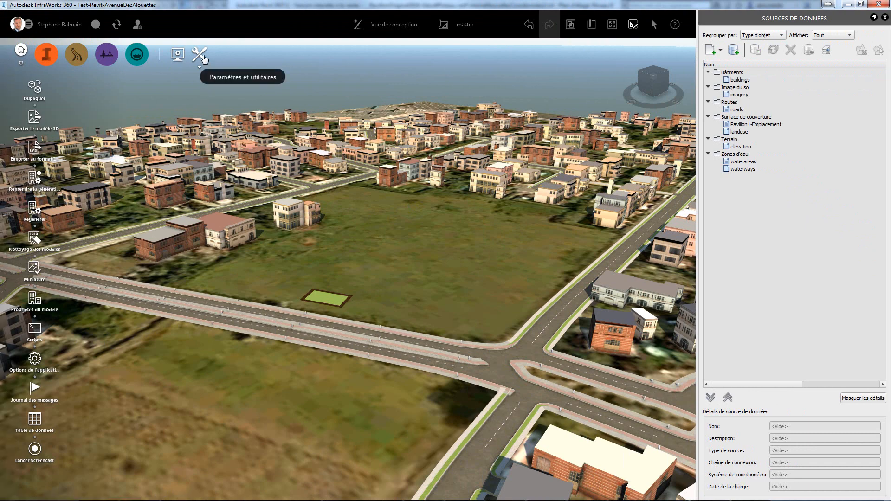
In InfraWorks, check the data import options for local Navisworks and Civil 3D import, keeping both enabled
{"action": "left_click", "coordinate": [34, 359]}
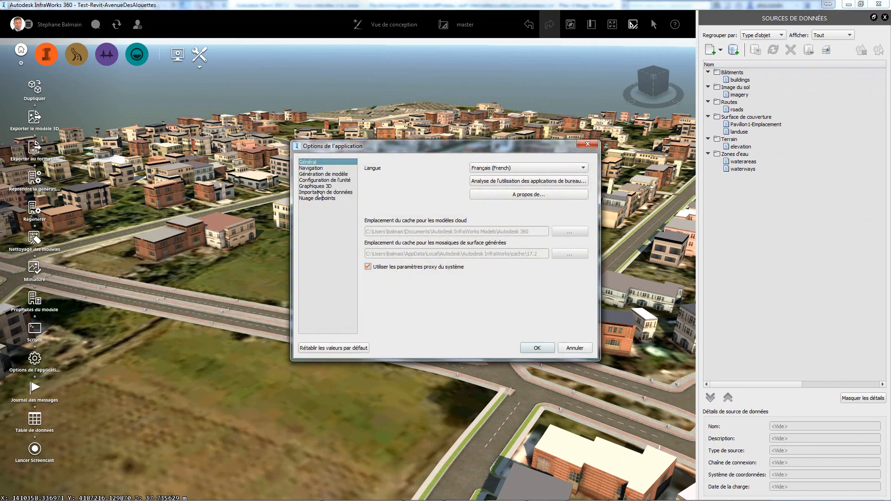
{"action": "left_click", "coordinate": [319, 193]}
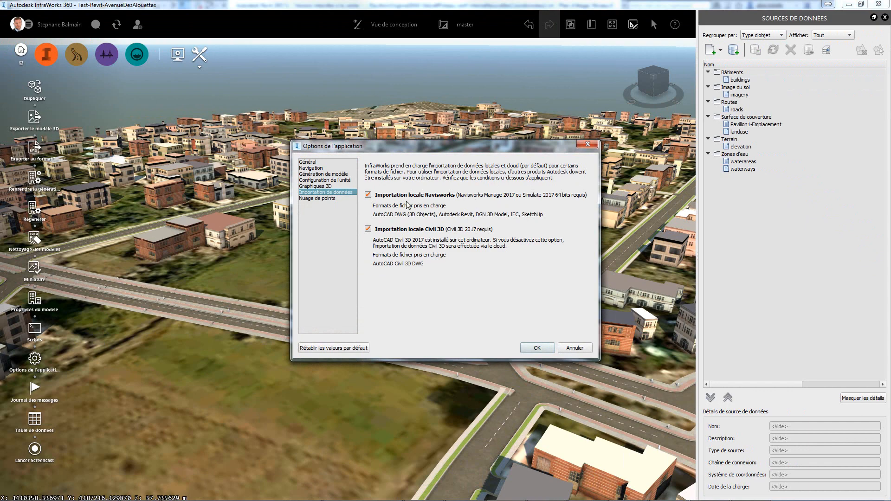
{"action": "left_click", "coordinate": [552, 349]}
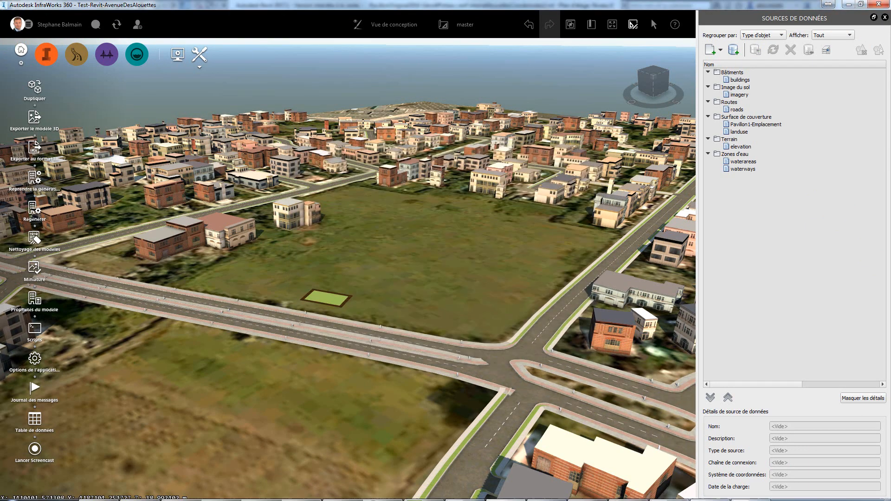
In Navisworks Manage, check the Coordonnées setting of the Revit file reader, leaving it on Internes au projet
{"action": "left_click", "coordinate": [460, 497]}
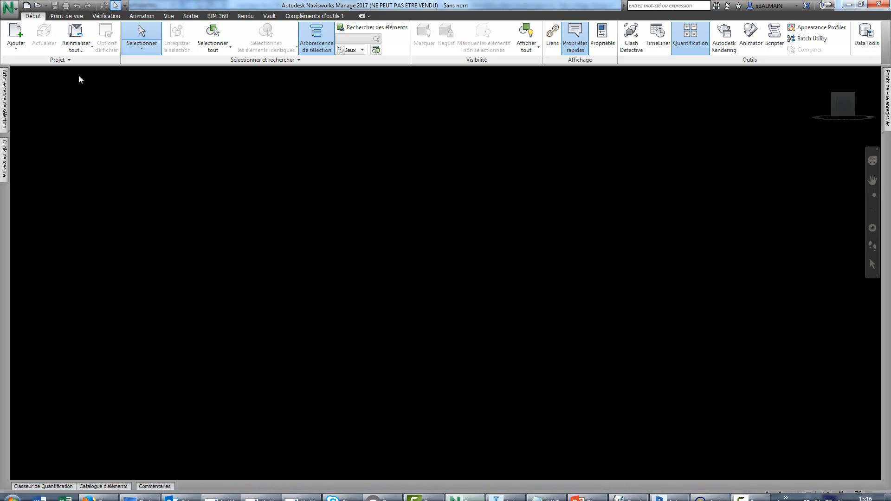
{"action": "left_click", "coordinate": [9, 7]}
{"action": "left_click", "coordinate": [119, 215]}
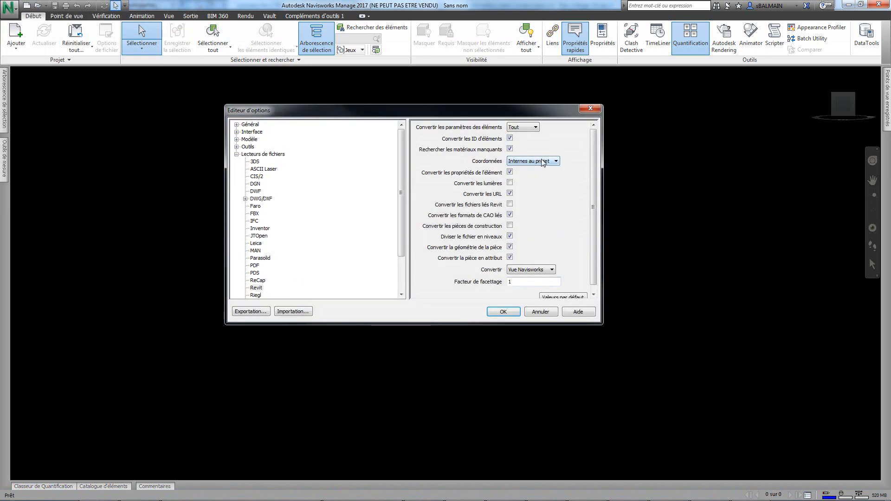
{"action": "left_click", "coordinate": [540, 311]}
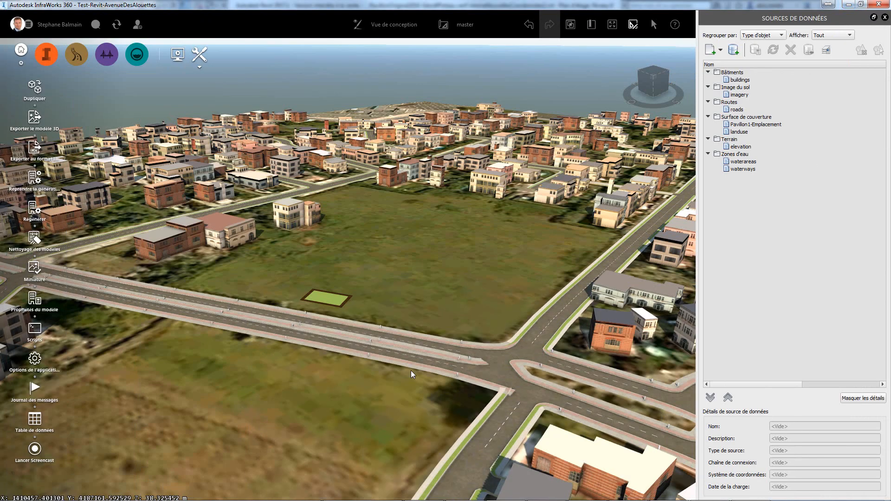
In InfraWorks, add PavillonOriginal2016-GéoréfPoteau verif interneNouvellesCoordonnées2.rvt as an Autodesk Revit data source, and bring up X Y Z.txt in Notepad
{"action": "mouse_move", "coordinate": [355, 498]}
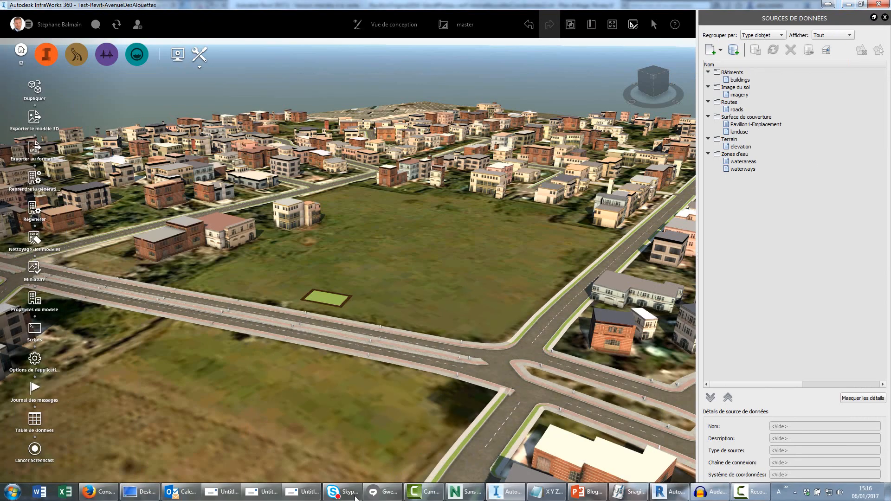
{"action": "left_click", "coordinate": [720, 51]}
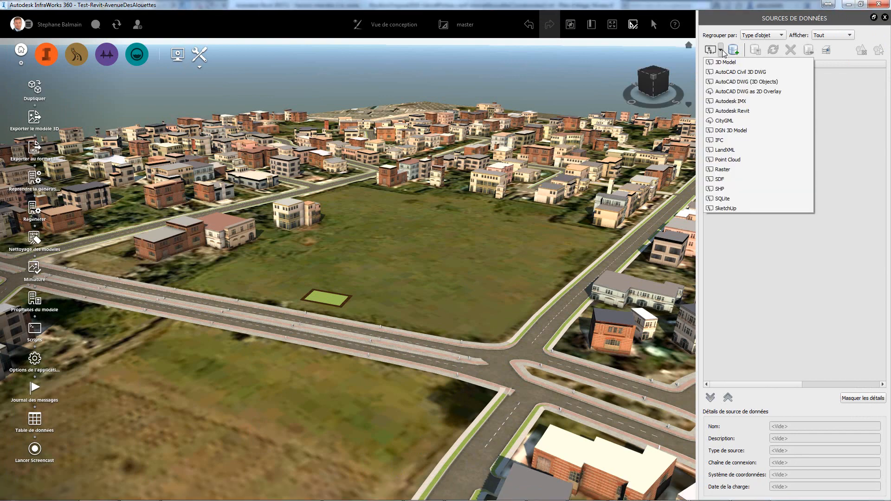
{"action": "left_click", "coordinate": [739, 111]}
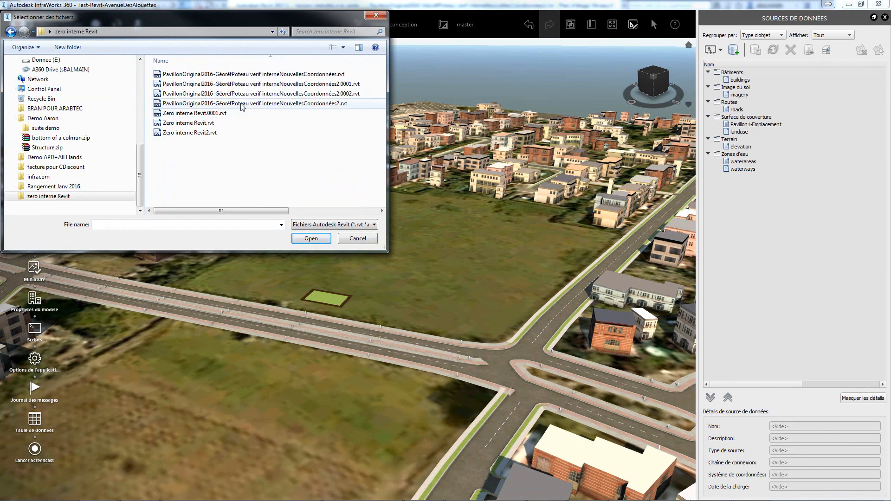
{"action": "left_click", "coordinate": [242, 105]}
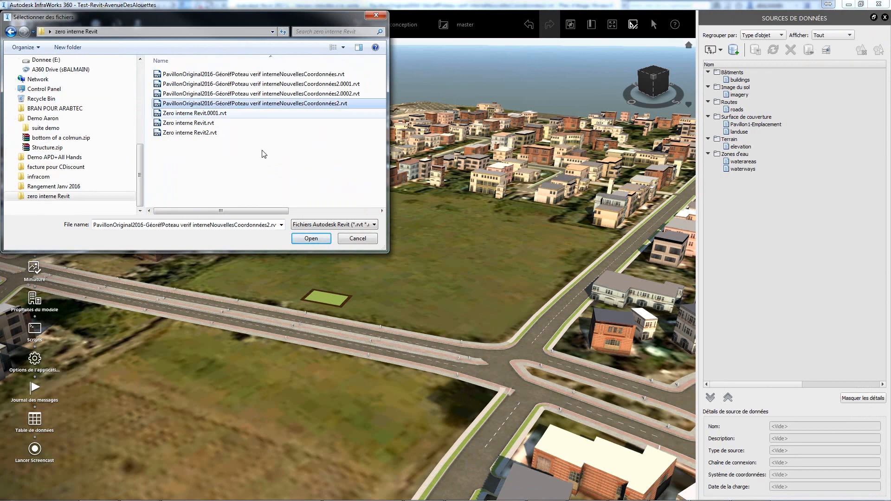
{"action": "left_click", "coordinate": [310, 238]}
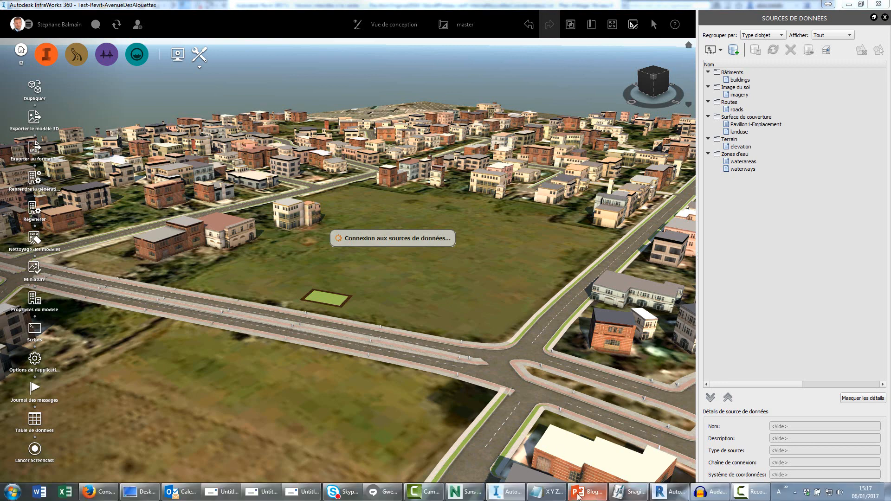
{"action": "left_click", "coordinate": [510, 492]}
{"action": "left_click_drag", "start_coordinate": [576, 154], "coordinate": [215, 91]}
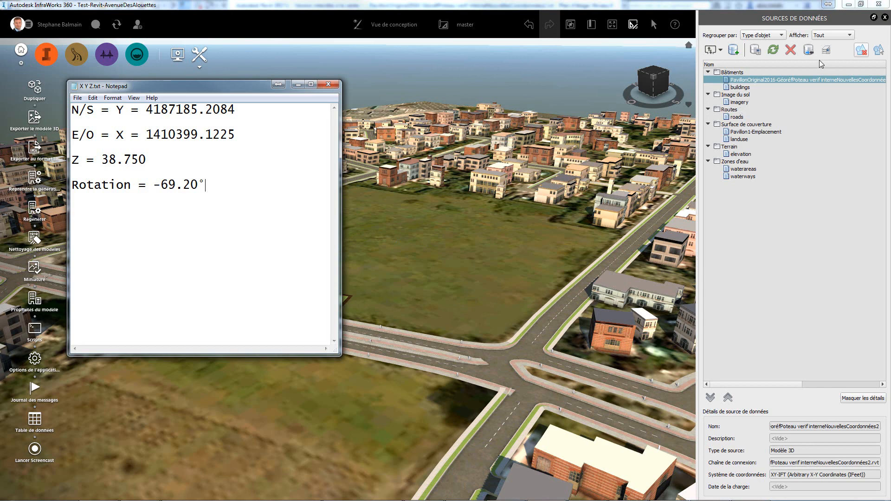
Open the configuration of the imported Revit data source and examine the house relative to the origin in its 3D model preview
{"action": "right_click", "coordinate": [782, 79]}
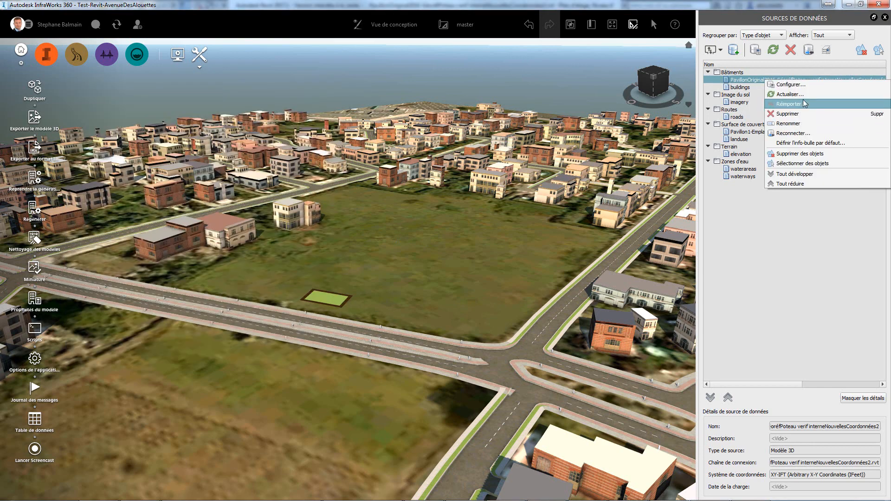
{"action": "left_click", "coordinate": [806, 85]}
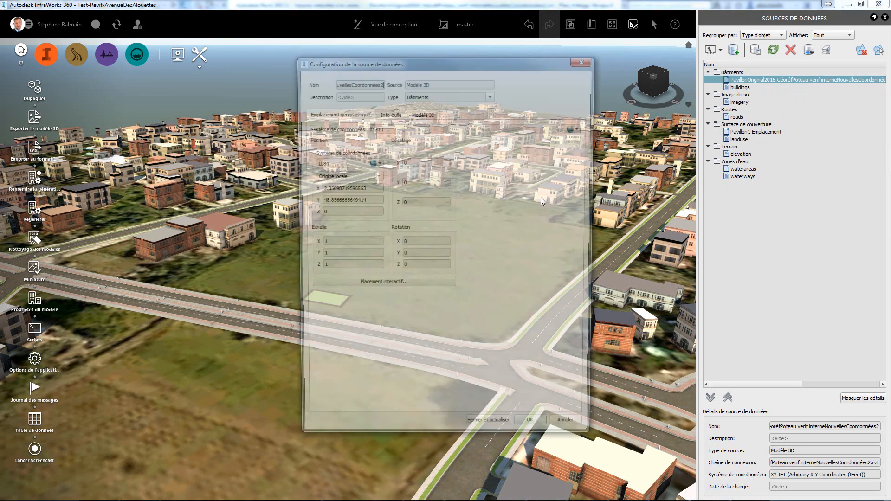
{"action": "left_click", "coordinate": [424, 114]}
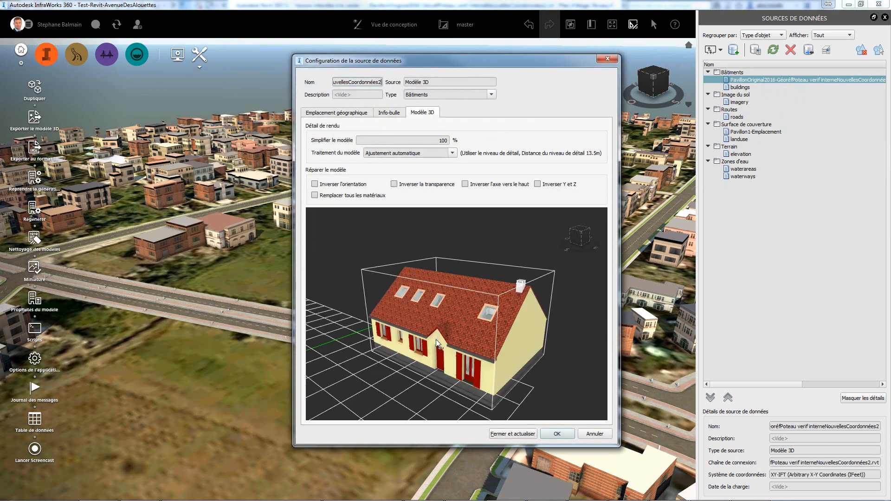
{"action": "left_click_drag", "start_coordinate": [369, 363], "coordinate": [455, 326]}
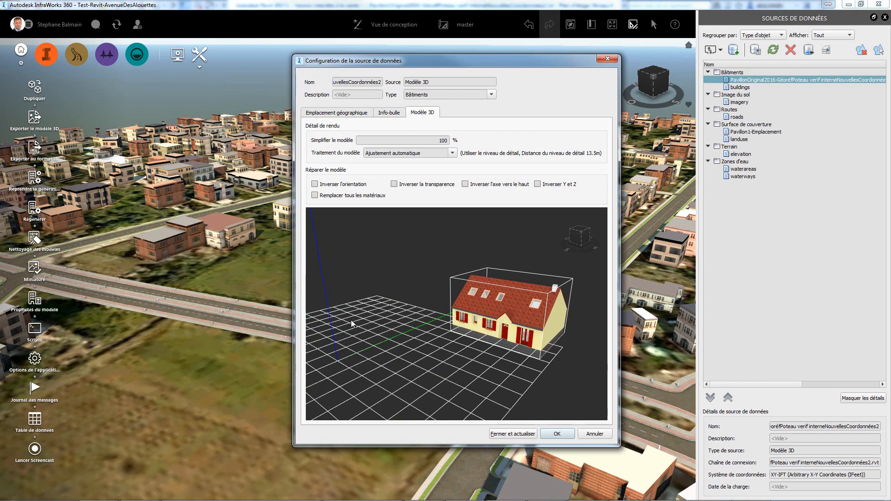
Set the position coordinate system in the data source's geographic location to RGF93.CC45
{"action": "left_click", "coordinate": [333, 115]}
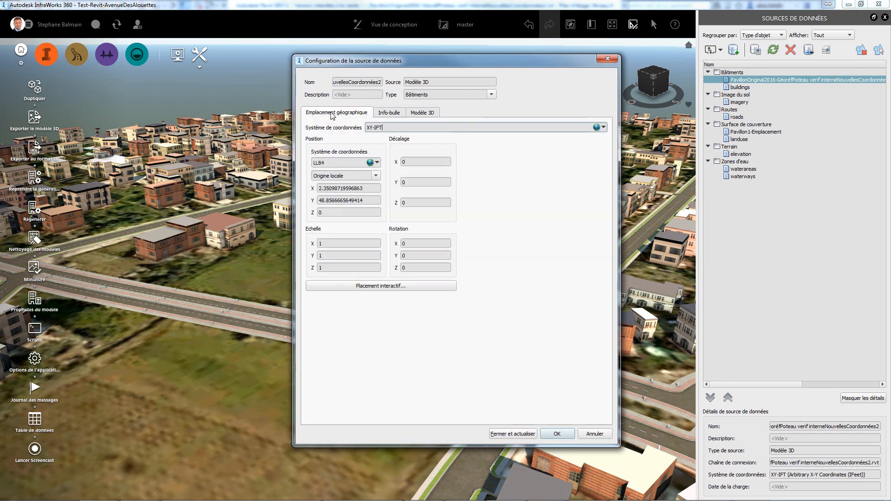
{"action": "left_click", "coordinate": [377, 162]}
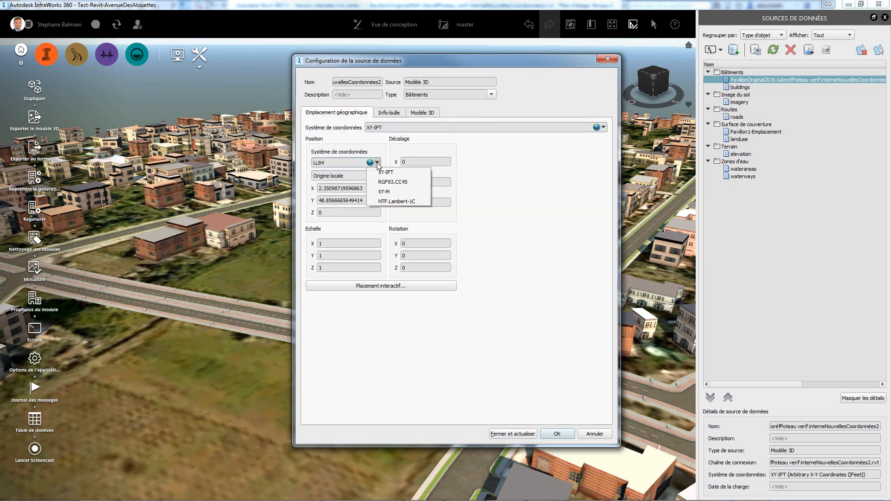
{"action": "left_click", "coordinate": [404, 187]}
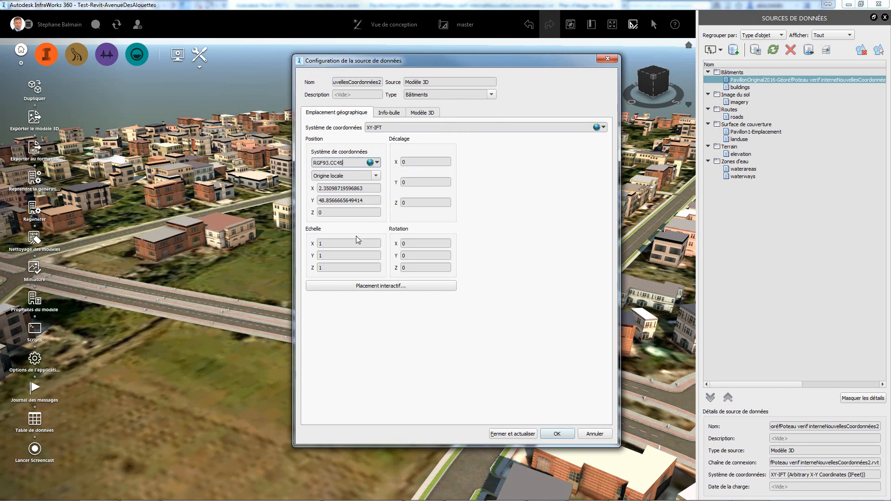
Copy the N/S value from X Y Z.txt into the data source's Y position, setting it to 4187185.2084
{"action": "mouse_move", "coordinate": [647, 499]}
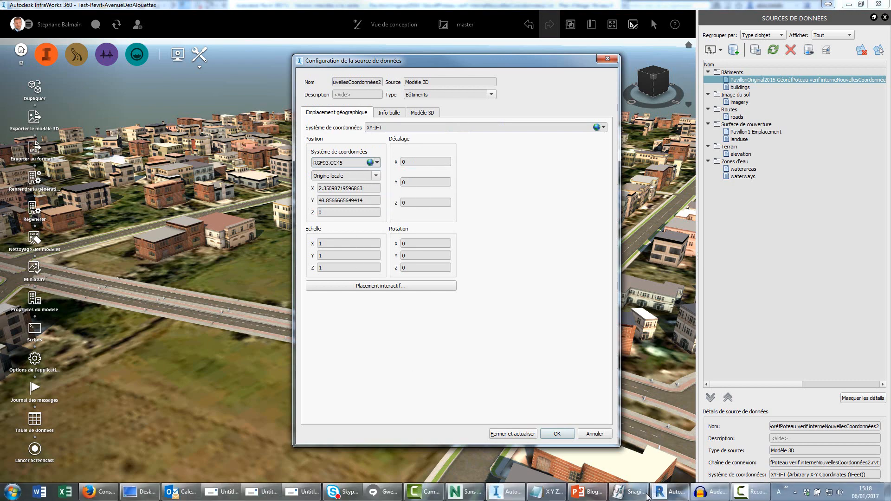
{"action": "left_click", "coordinate": [534, 493]}
{"action": "left_click_drag", "start_coordinate": [236, 110], "coordinate": [687, 116]}
{"action": "key", "text": "ctrl+c"}
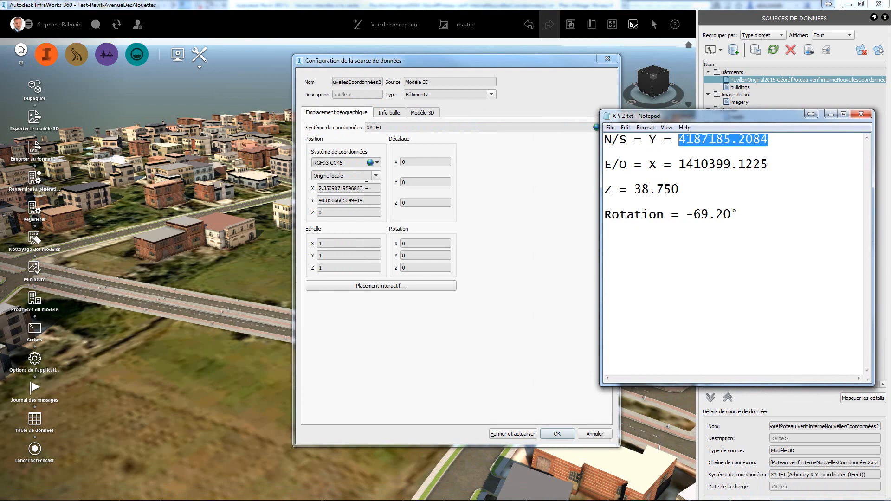
{"action": "double_click", "coordinate": [349, 200]}
{"action": "key", "text": "ctrl+v"}
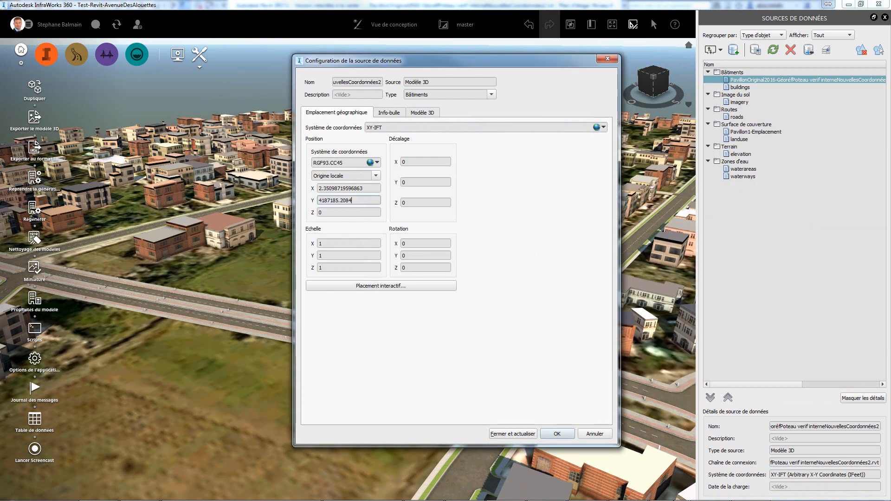
Copy the E/O value from X Y Z.txt into the data source's X position, setting it to 1410399.1225
{"action": "left_click", "coordinate": [547, 492]}
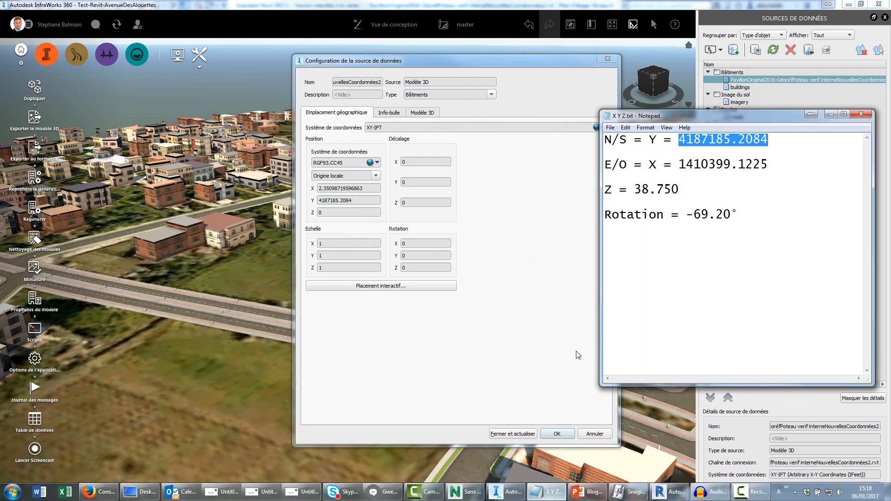
{"action": "left_click_drag", "start_coordinate": [771, 165], "coordinate": [683, 165]}
{"action": "key", "text": "ctrl+c"}
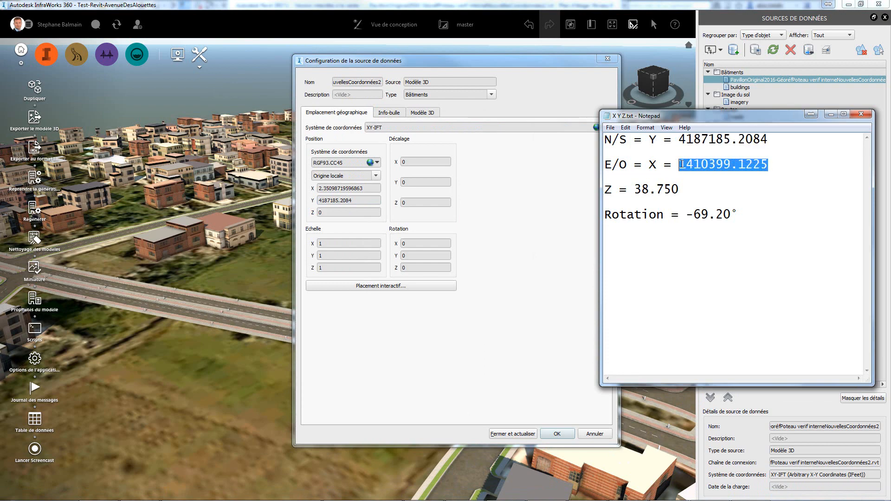
{"action": "double_click", "coordinate": [371, 188]}
{"action": "key", "text": "ctrl+v"}
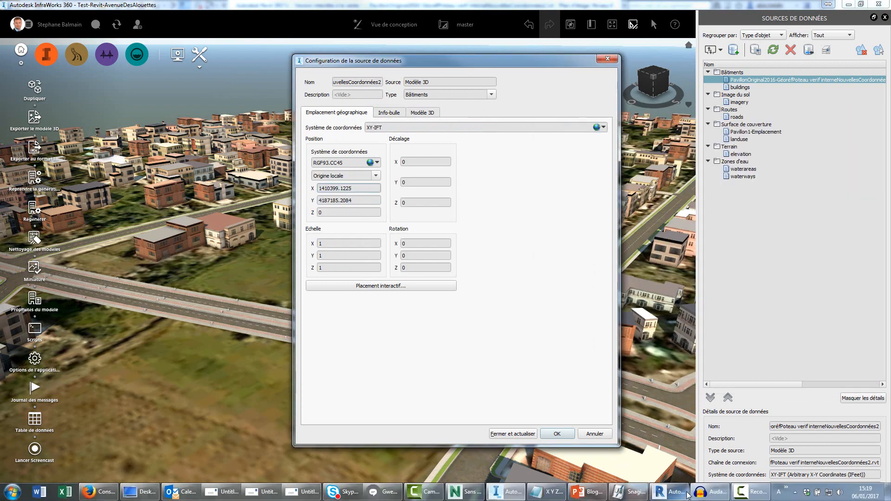
Copy the Z value from X Y Z.txt into the data source's Z position, setting it to 38.75
{"action": "left_click", "coordinate": [547, 491]}
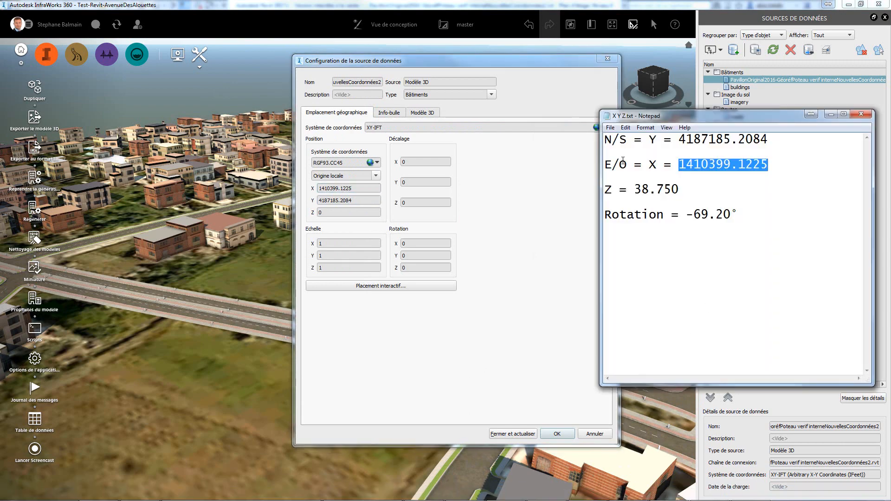
{"action": "left_click_drag", "start_coordinate": [684, 189], "coordinate": [638, 190]}
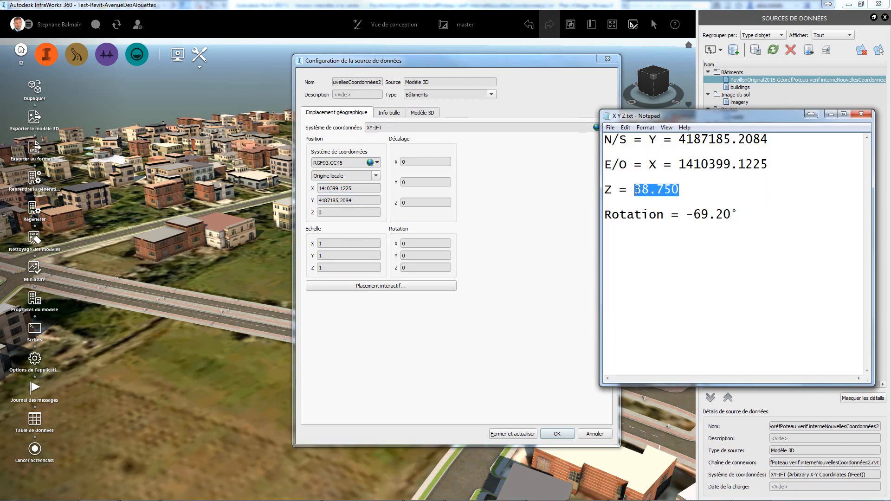
{"action": "key", "text": "ctrl+c"}
{"action": "double_click", "coordinate": [348, 212]}
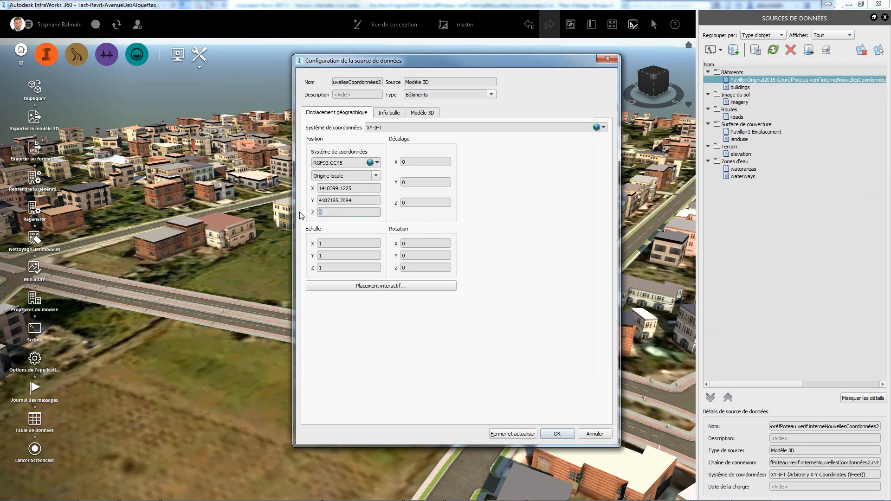
{"action": "key", "text": "ctrl+v"}
Set the data source's Z rotation to -69.2 using the angle in X Y Z.txt, and close the configuration with a refresh
{"action": "left_click", "coordinate": [547, 492]}
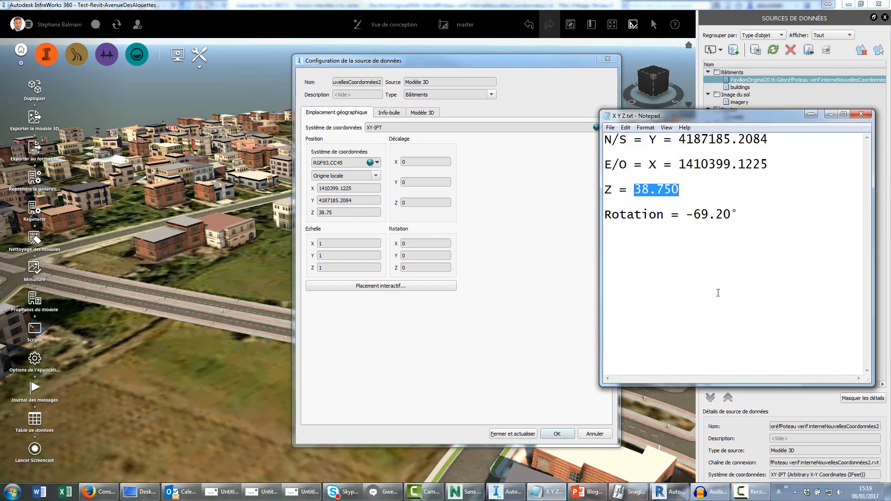
{"action": "left_click_drag", "start_coordinate": [737, 215], "coordinate": [687, 215]}
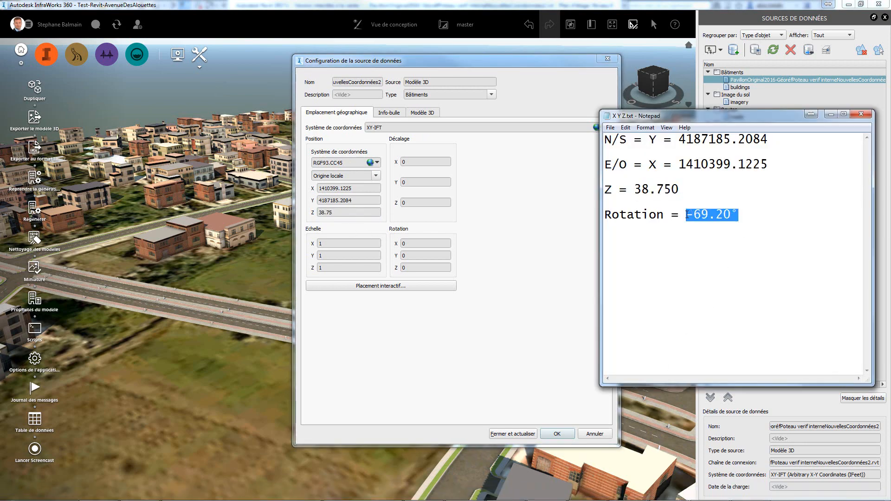
{"action": "key", "text": "ctrl+c"}
{"action": "left_click", "coordinate": [388, 269]}
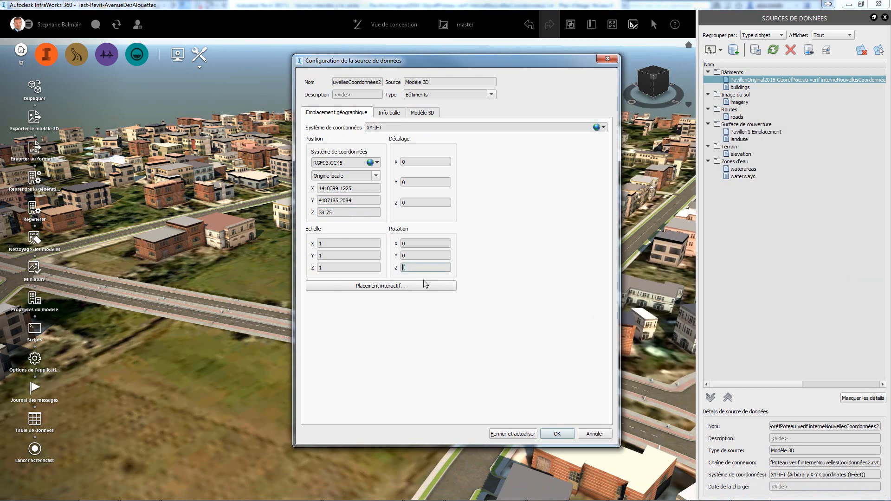
{"action": "double_click", "coordinate": [425, 268]}
{"action": "left_click", "coordinate": [549, 493]}
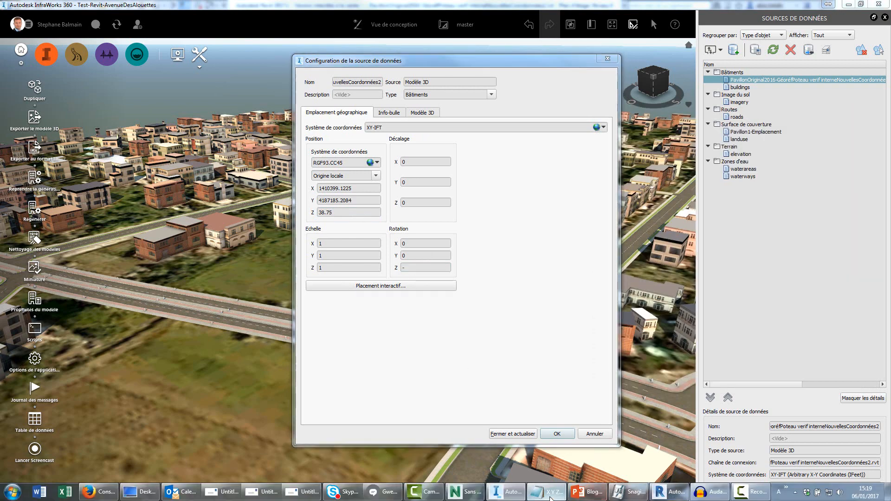
{"action": "left_click", "coordinate": [540, 493]}
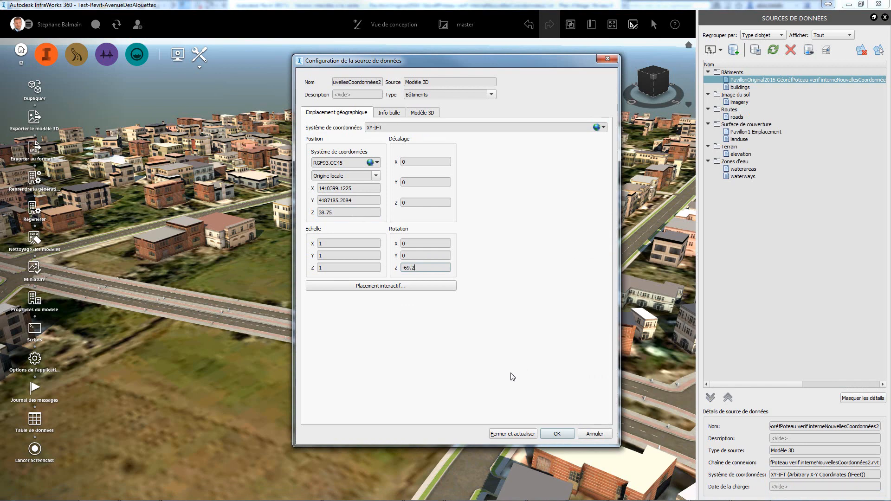
{"action": "left_click", "coordinate": [512, 434]}
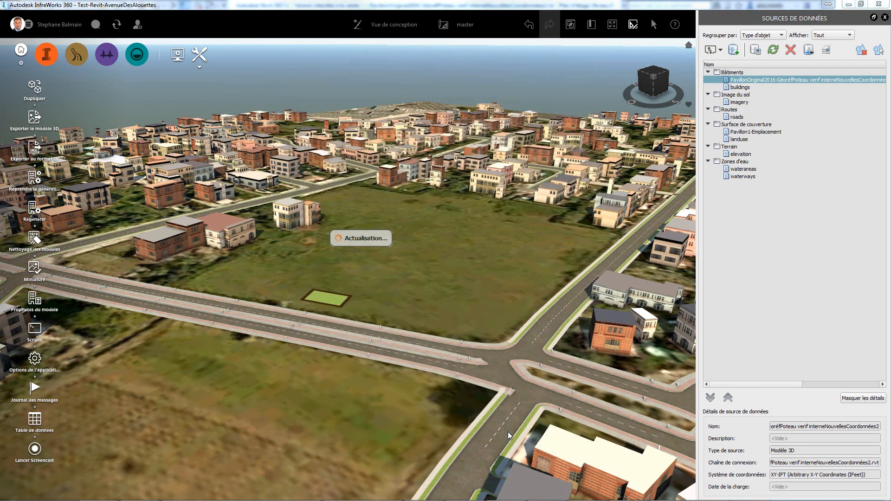